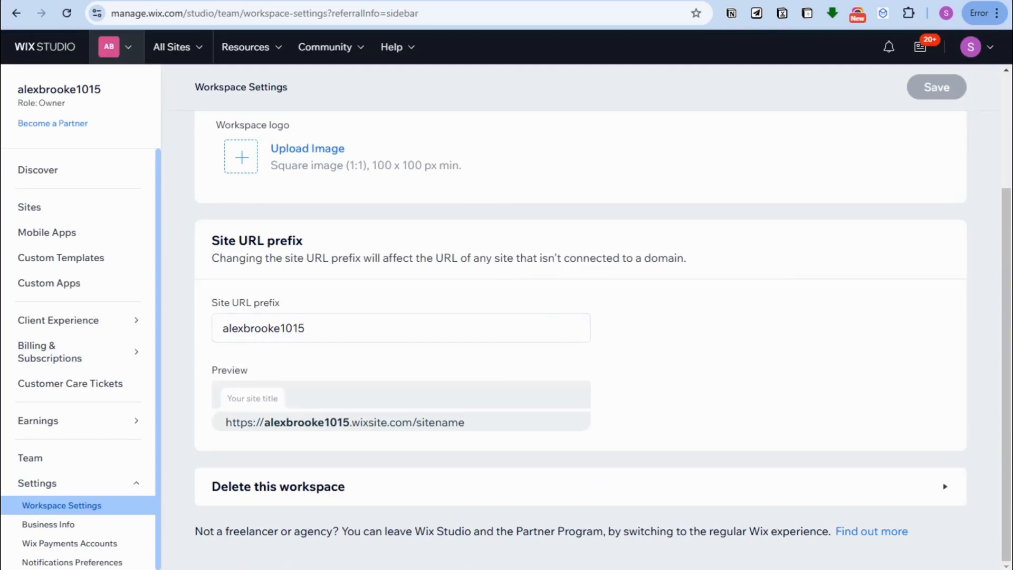
Open the list of all sites and create a new blank Studio site
click(45, 46)
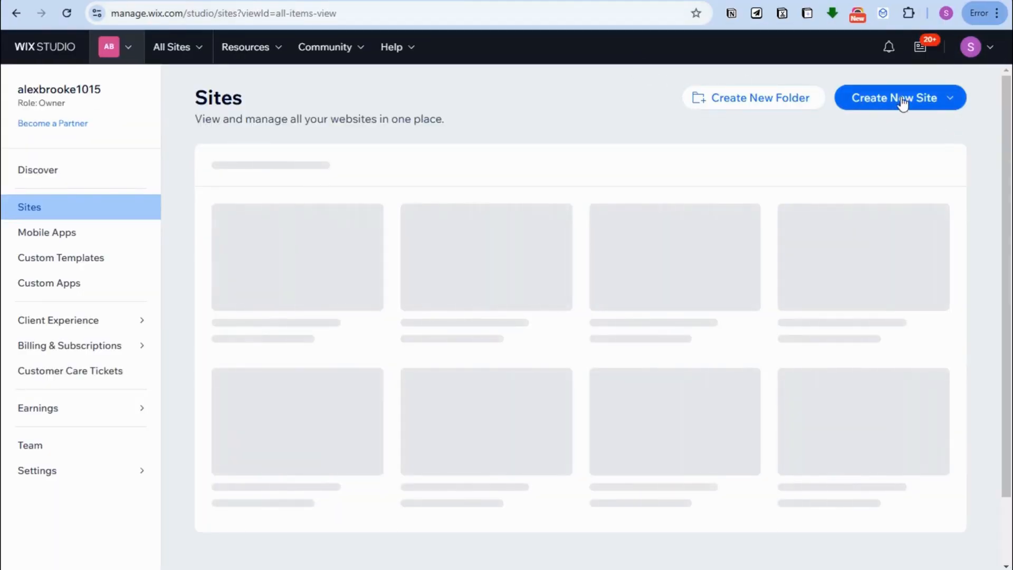
click(950, 98)
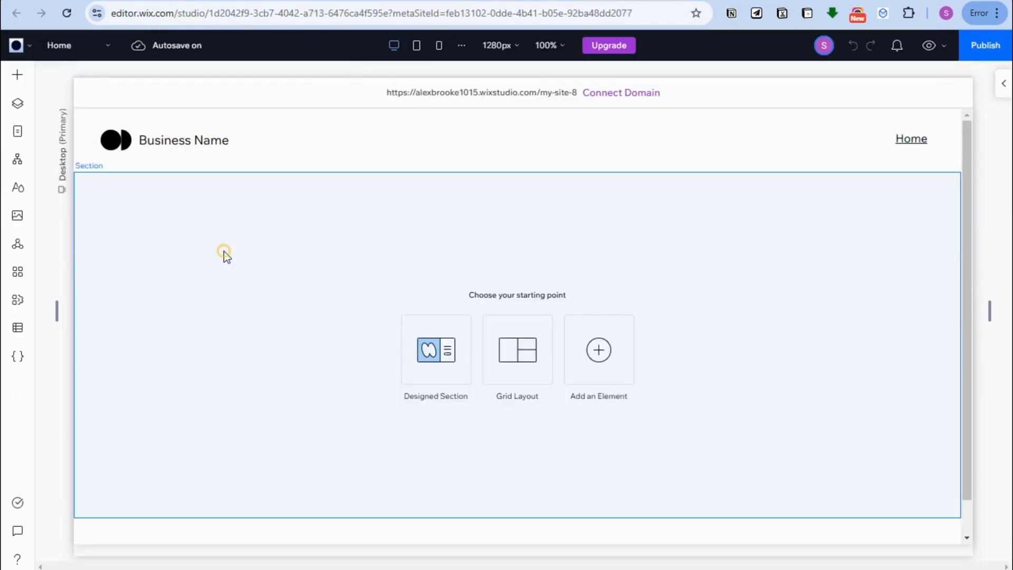
Add a Repeater element to the middle of the blank page section below the header
click(224, 251)
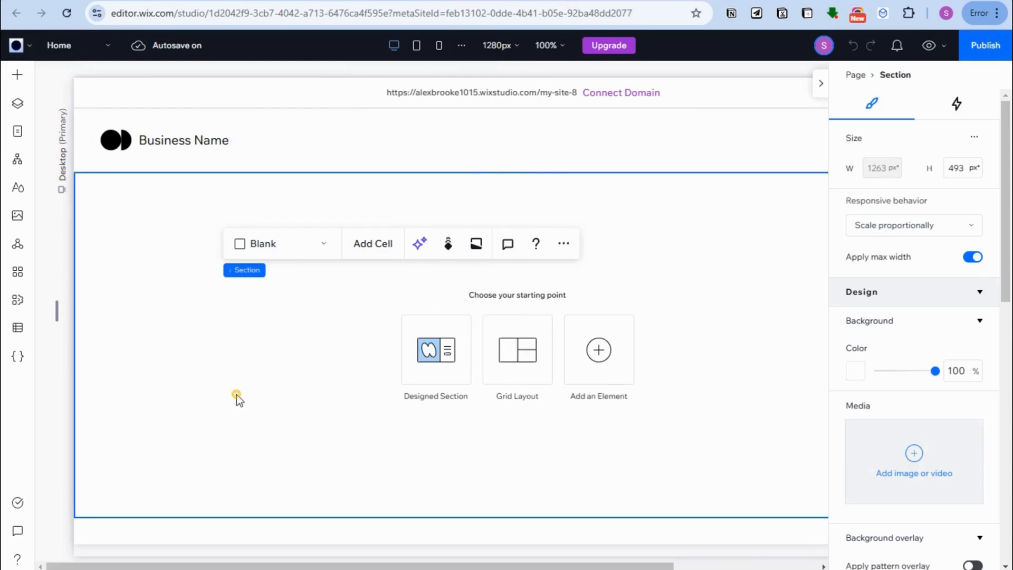
click(236, 395)
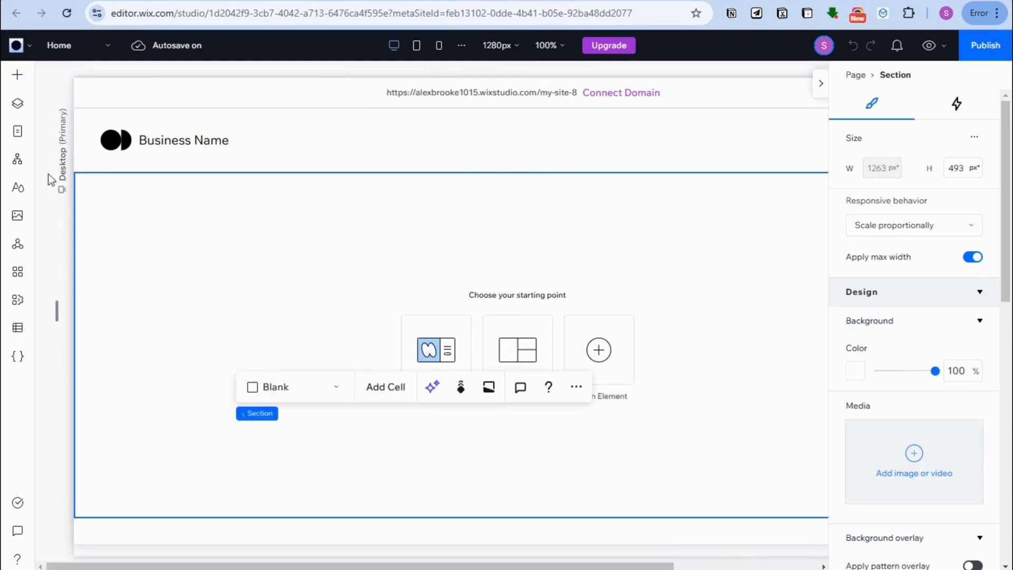
click(18, 80)
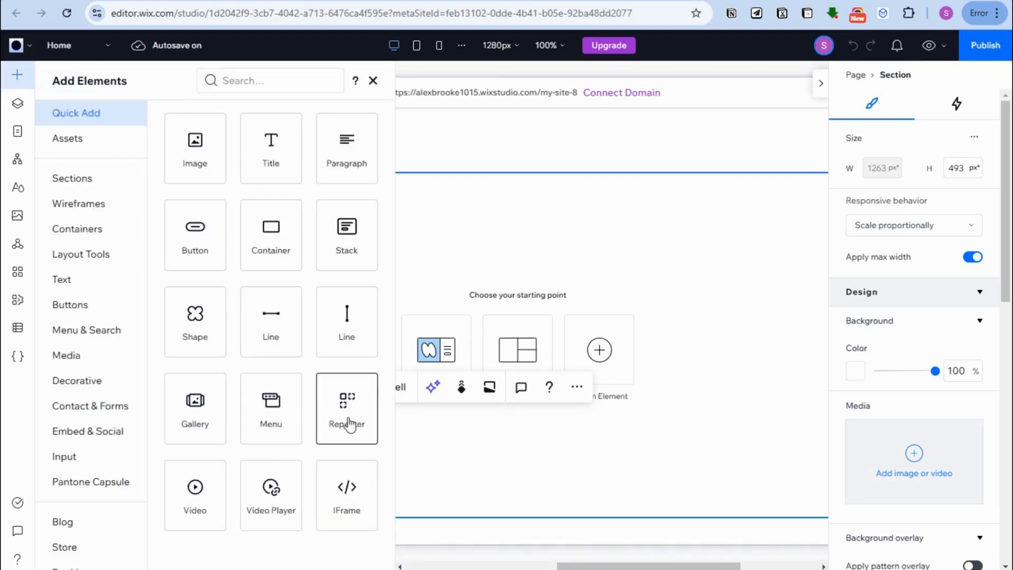
drag(346, 441, 517, 311)
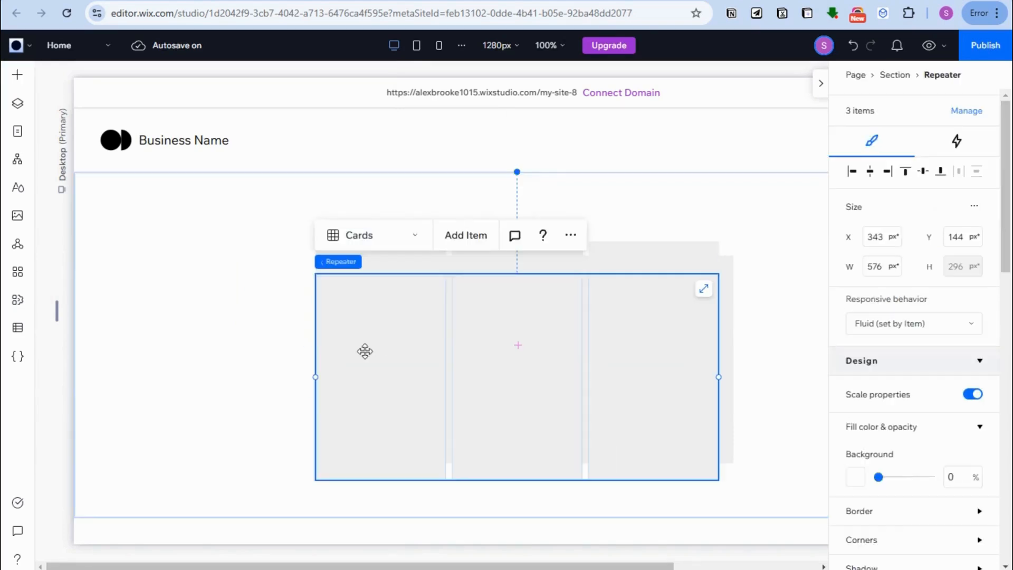
Widen the selected repeater on both sides to about 851 px, starting at about X 151 px
drag(316, 378, 181, 379)
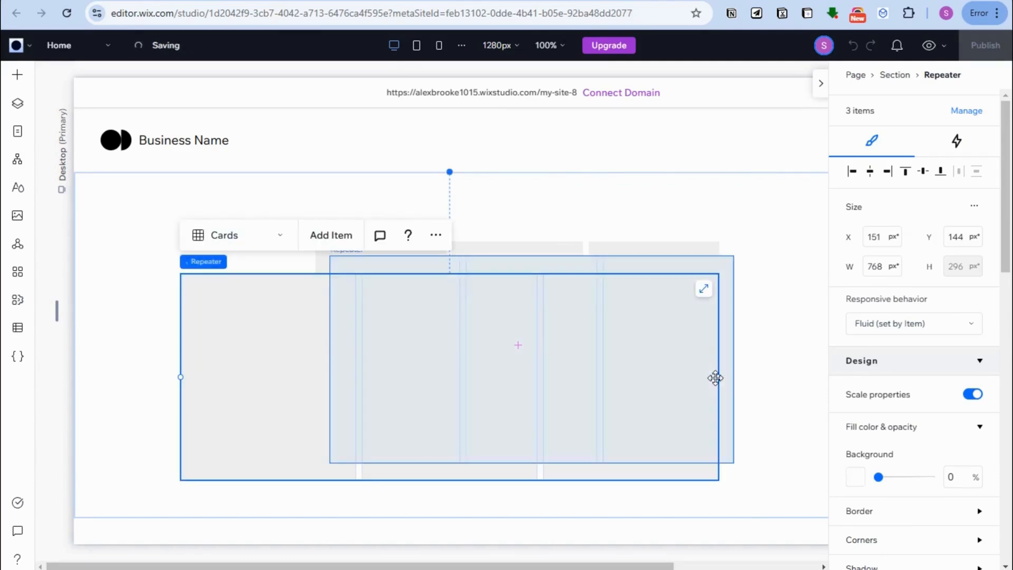
drag(718, 378, 777, 384)
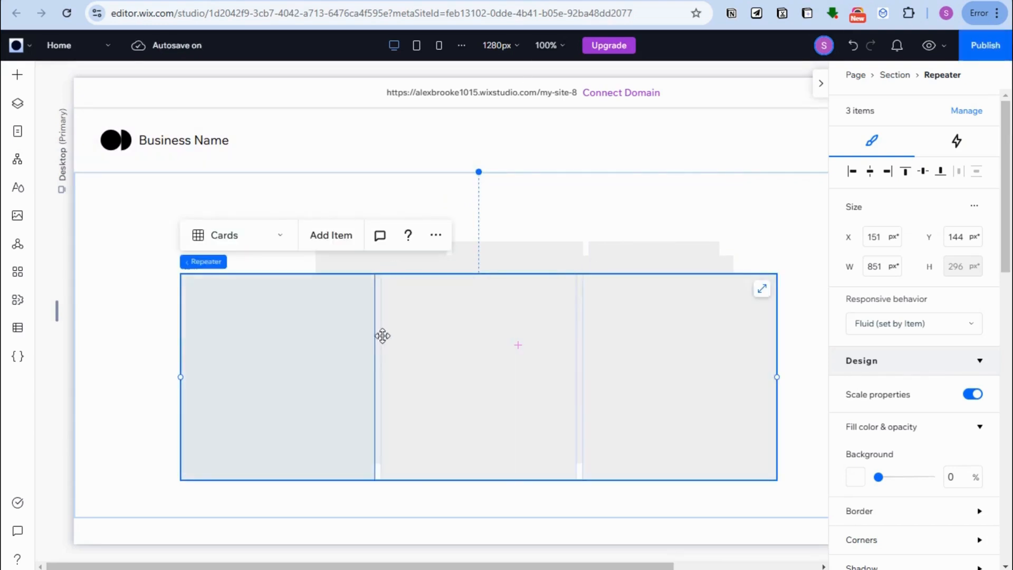
Examine the wide repeater's items individually along with their size and design settings
click(624, 334)
click(321, 344)
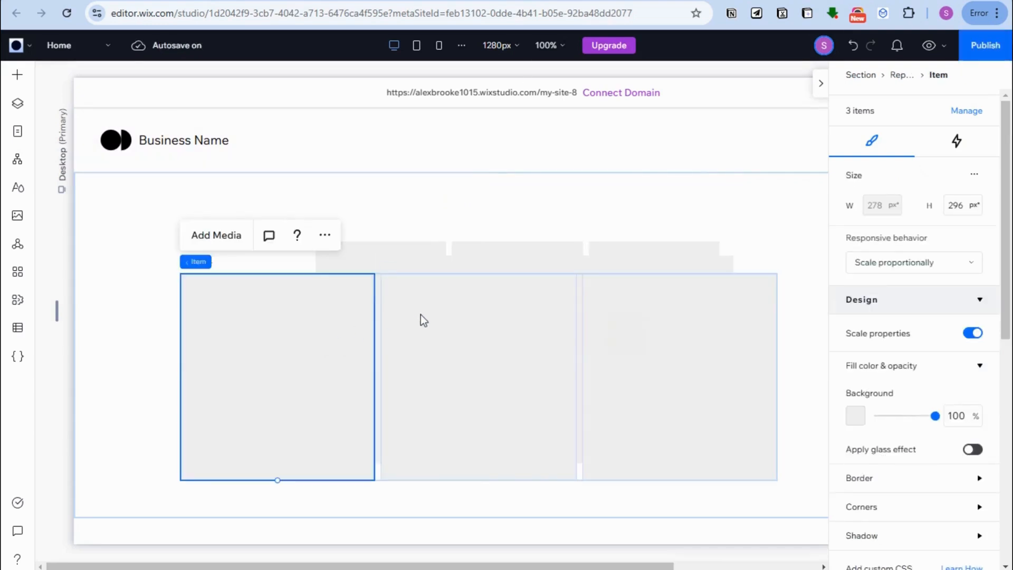
click(490, 329)
click(313, 329)
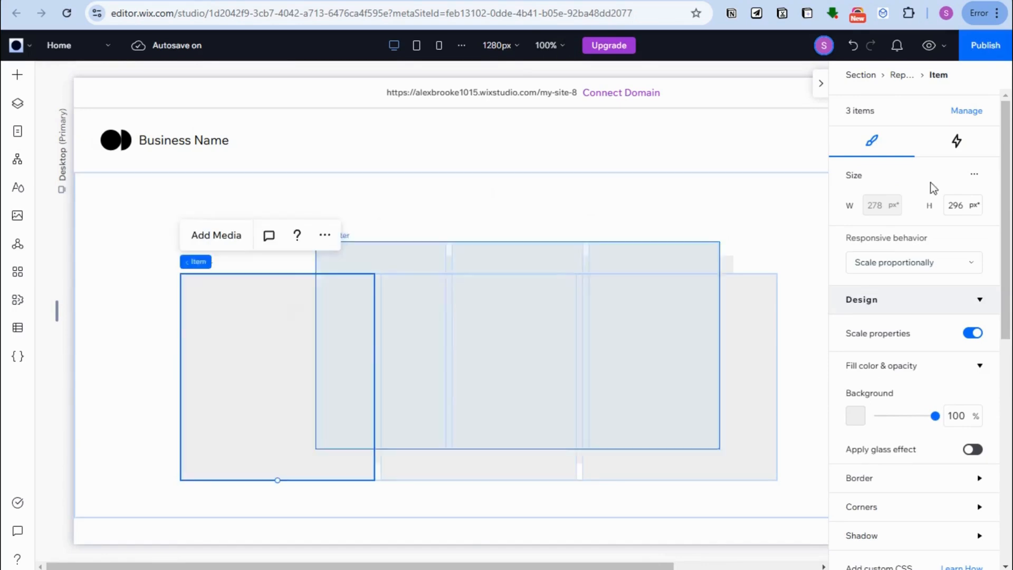
scroll(931, 174, down, 4)
click(449, 357)
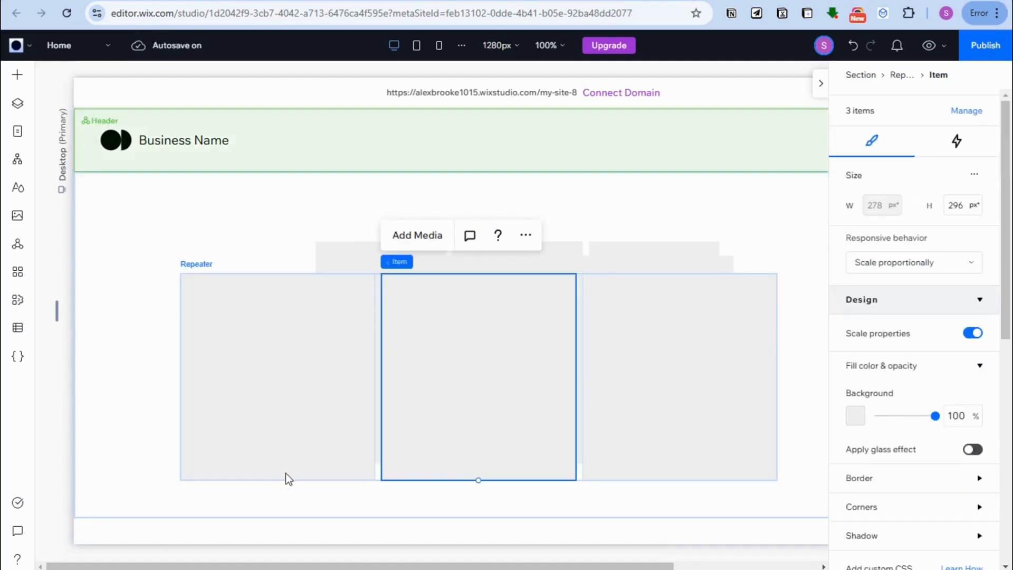
scroll(317, 448, down, 2)
click(285, 374)
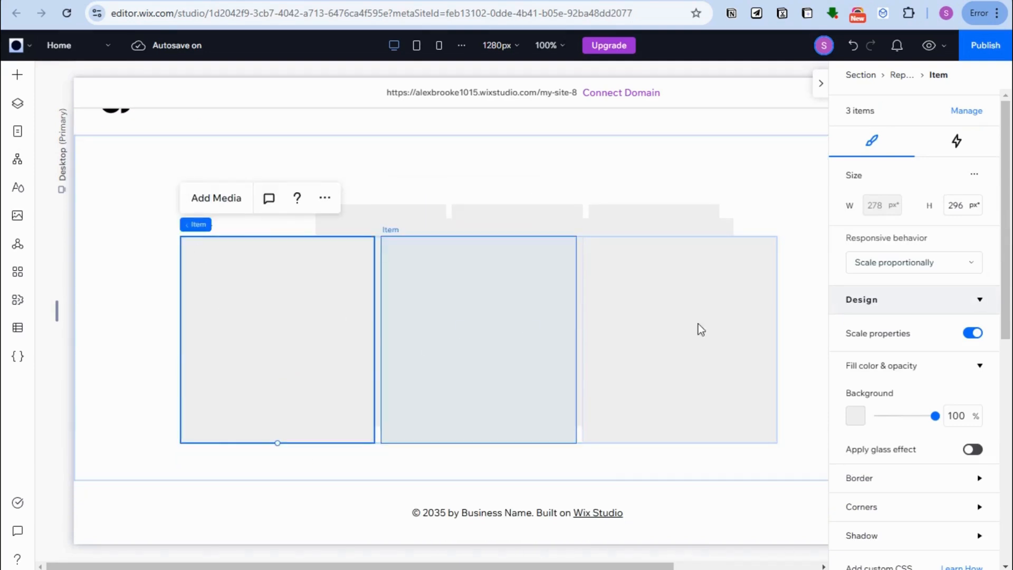
Move the wide repeater to about X 162 px and Y 146 px within the section
drag(803, 325, 199, 305)
click(279, 300)
drag(446, 360, 321, 257)
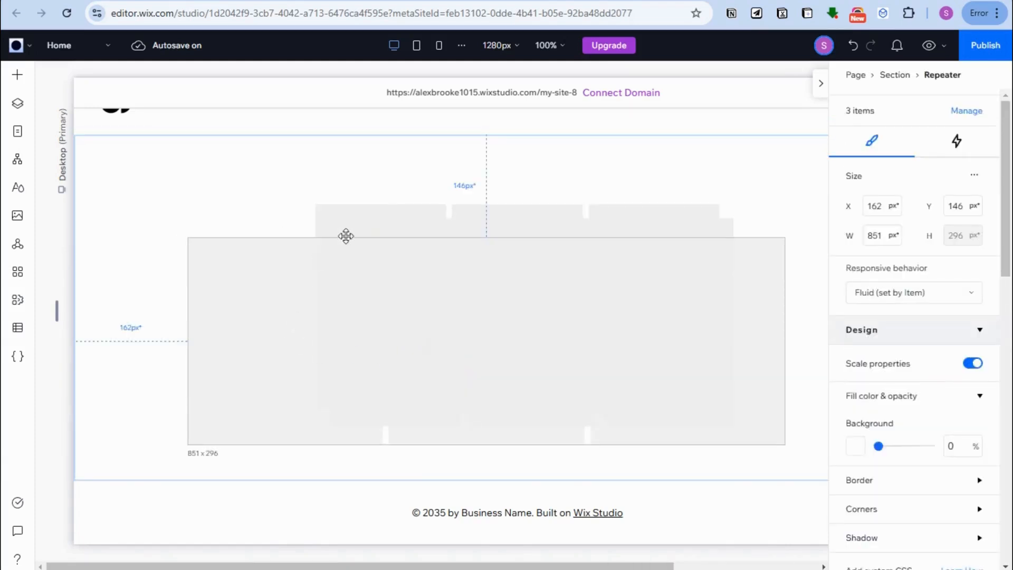
click(348, 303)
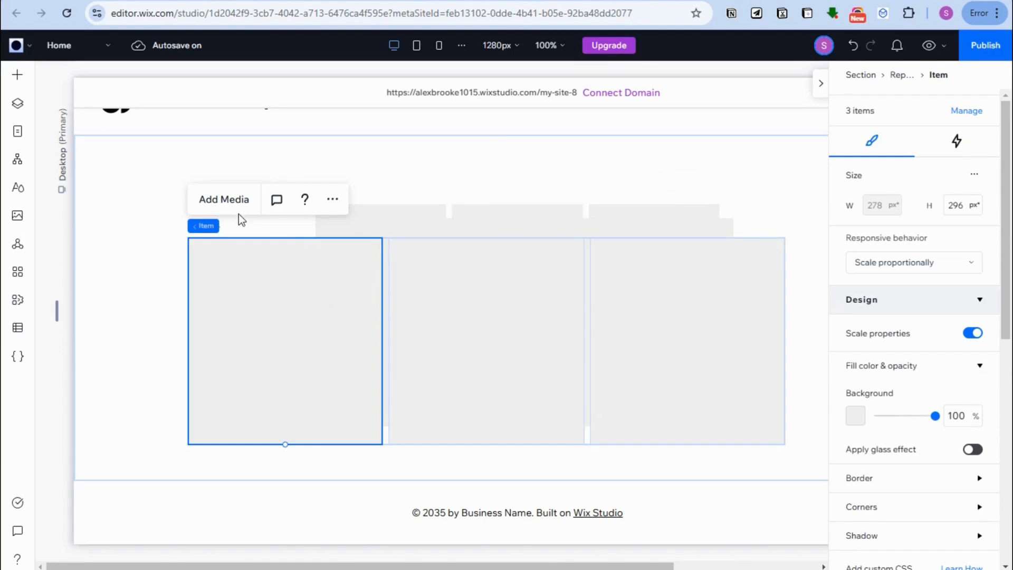
Select the narrower 576 px wide repeater and add a fourth item to it
click(489, 336)
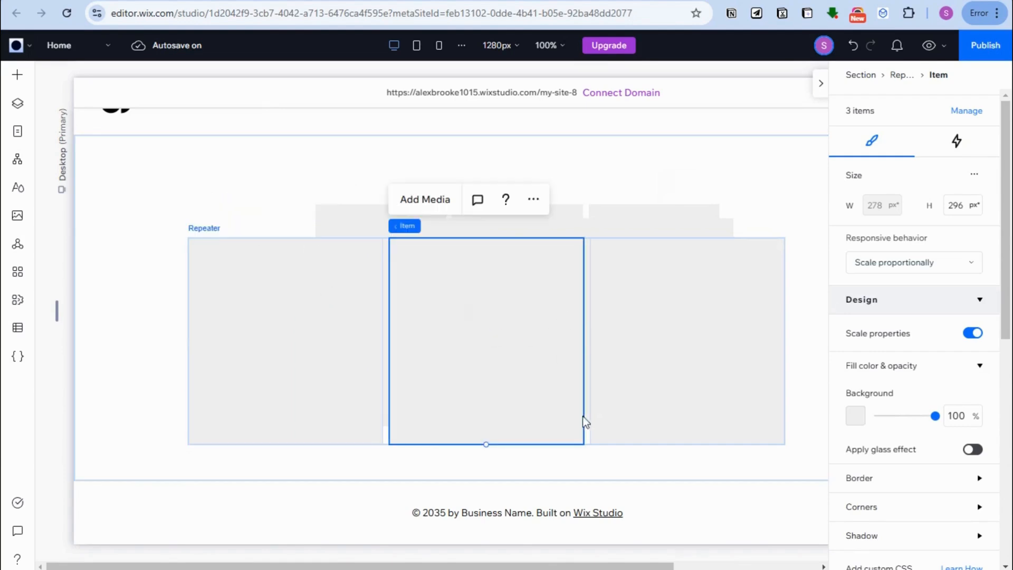
drag(730, 469, 290, 256)
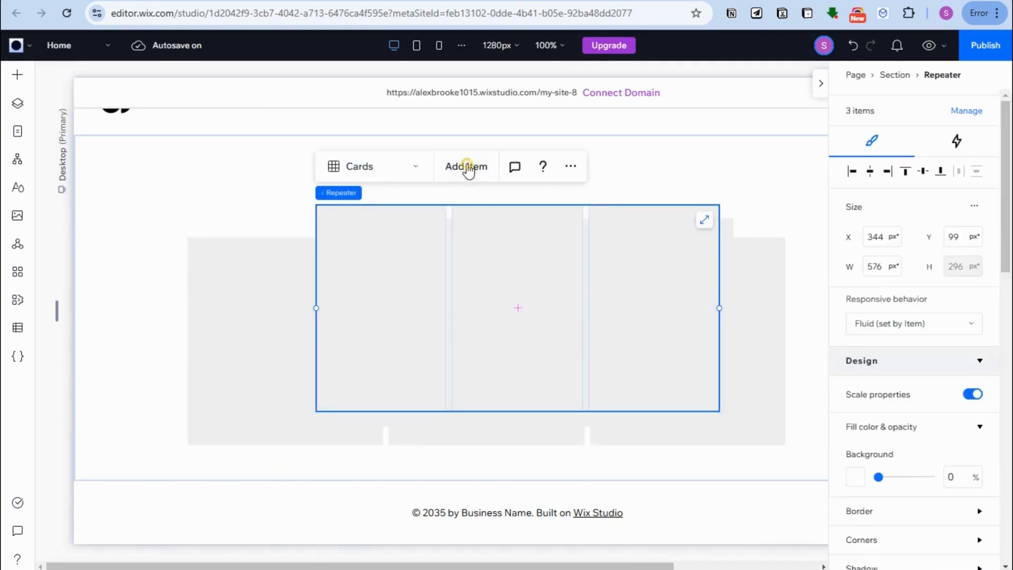
click(466, 167)
Move the four-item repeater to the section's top edge at Y 0 and widen it to about 851 px, starting at X 162 px
click(754, 200)
drag(424, 301, 328, 186)
drag(316, 346, 180, 343)
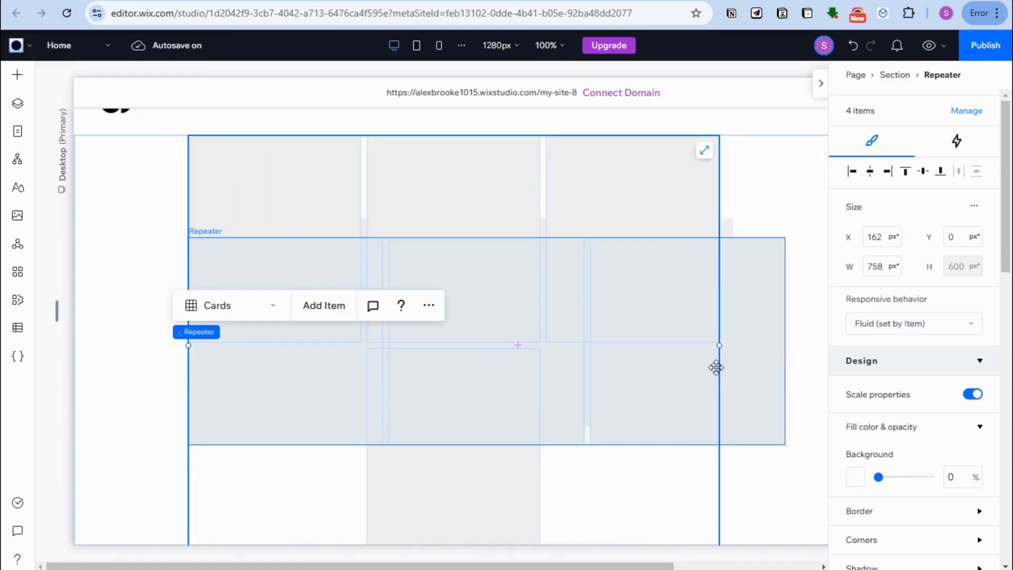
drag(719, 348, 789, 355)
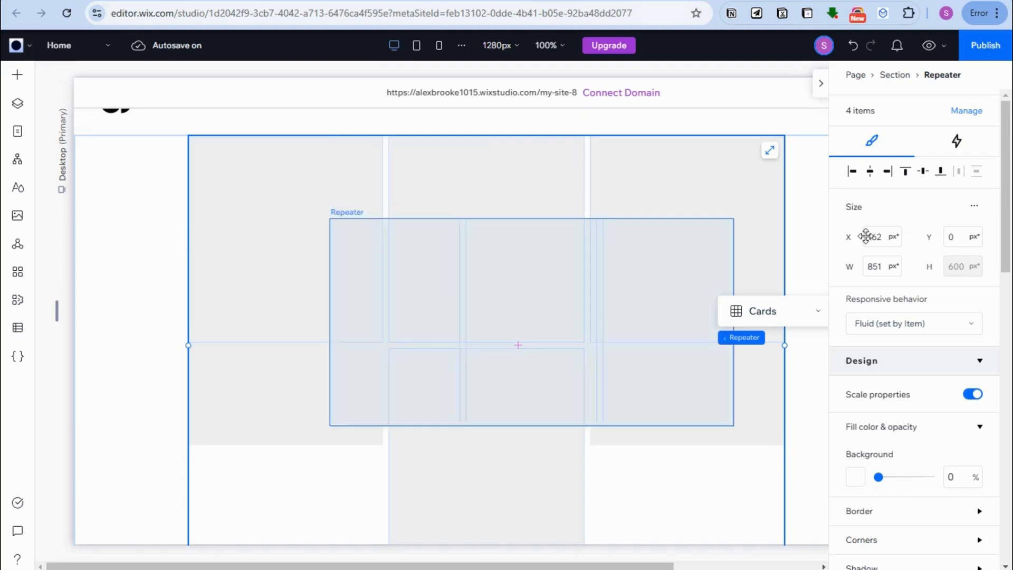
Set the repeater's horizontal and vertical gaps to 35 px and extend it to six items
scroll(878, 289, down, 3)
scroll(878, 289, down, 5)
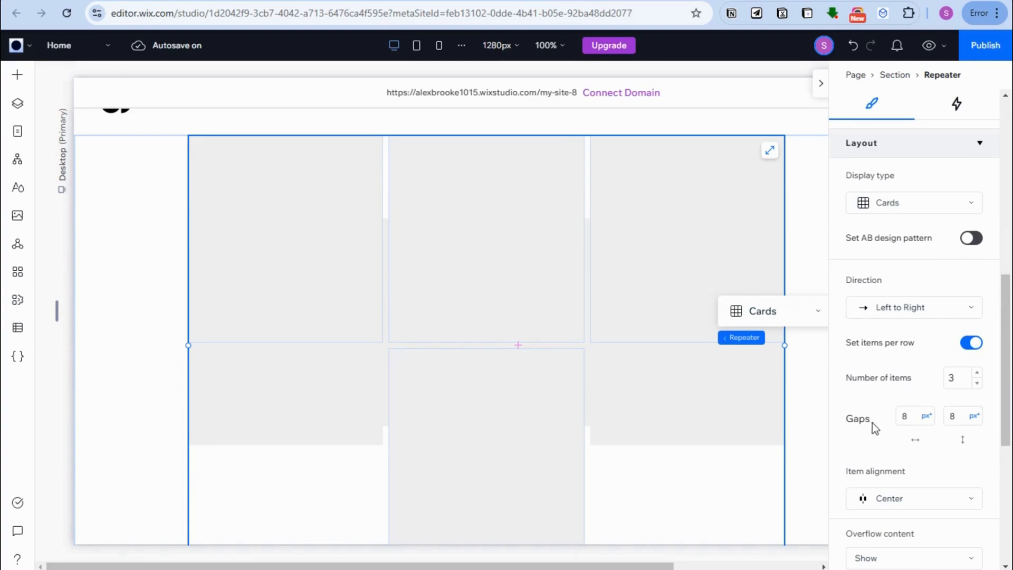
click(955, 420)
click(967, 454)
click(902, 416)
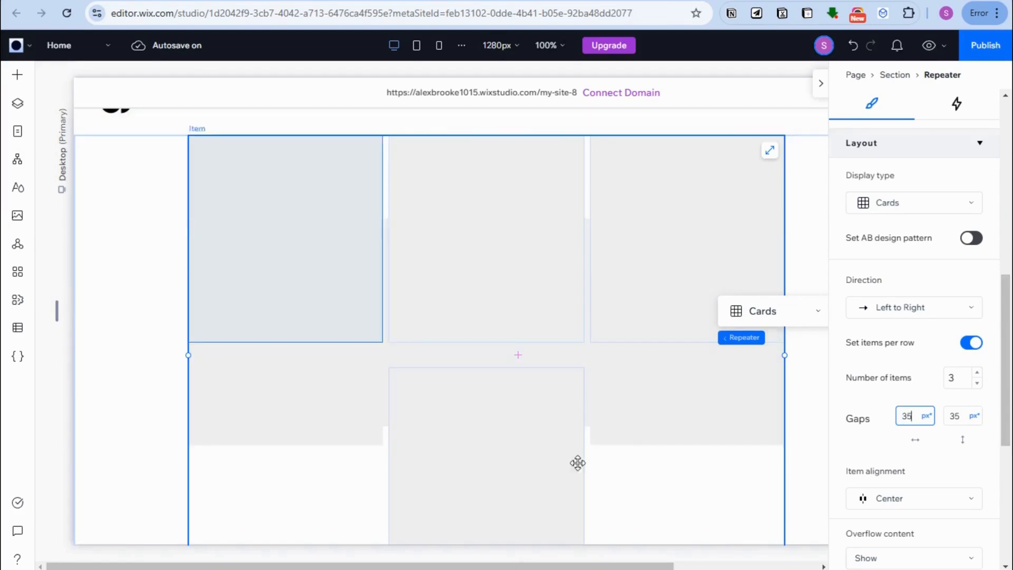
click(277, 249)
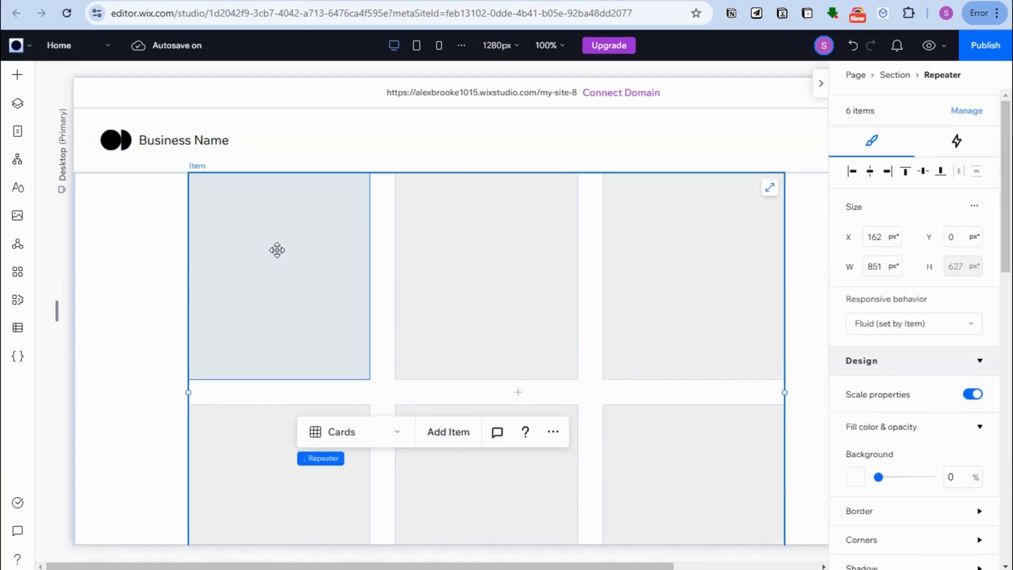
View the background colour choices for the first repeater item without changing the colour
click(277, 250)
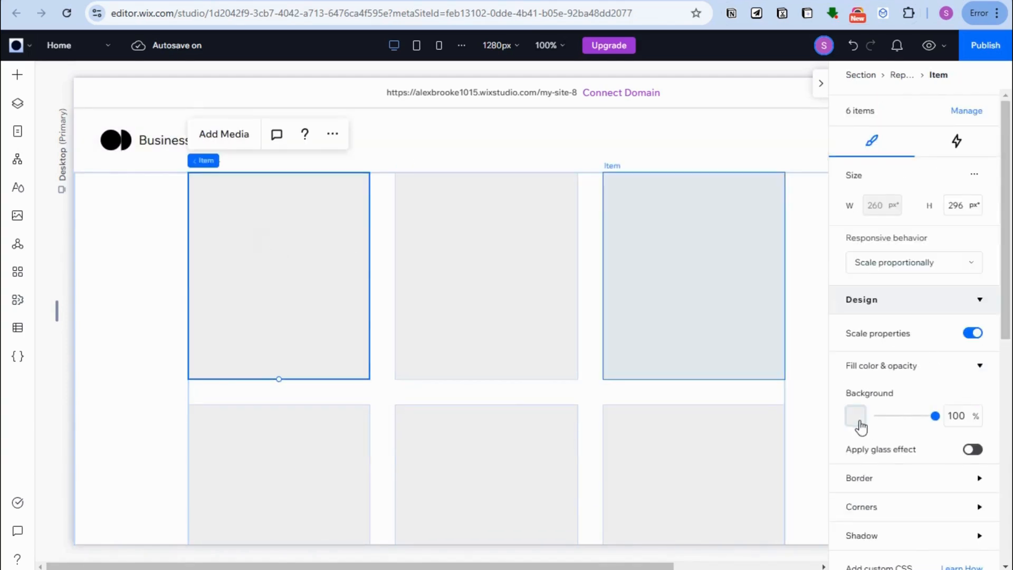
click(857, 420)
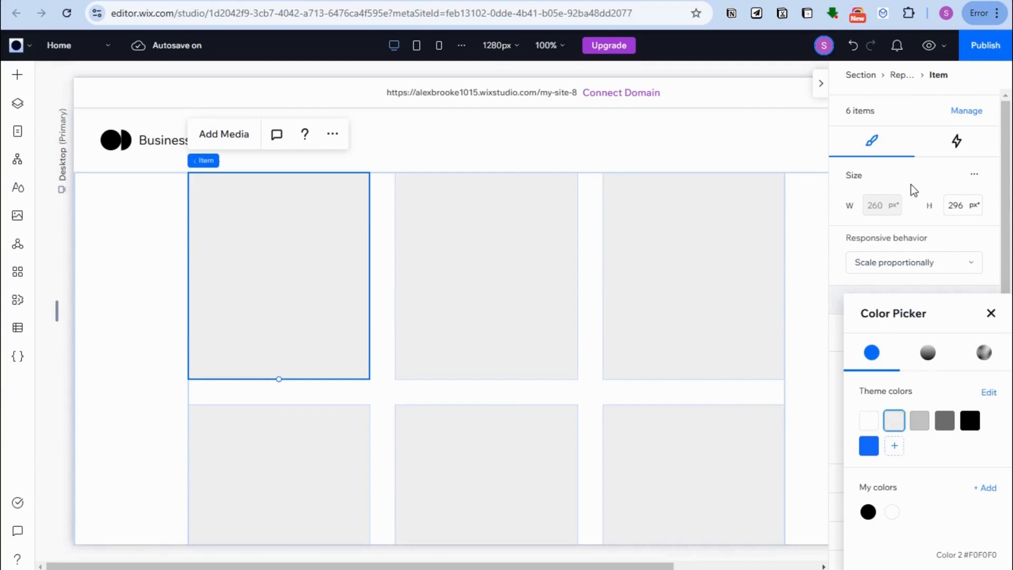
click(990, 310)
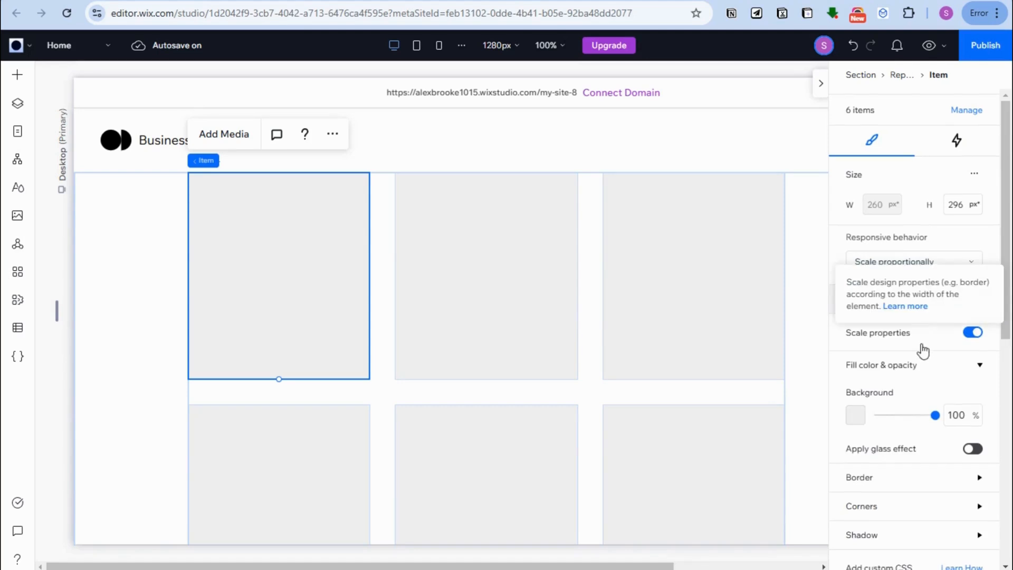
Round all corners of the repeater items with a linked radius of 50 px
scroll(922, 347, down, 4)
click(890, 301)
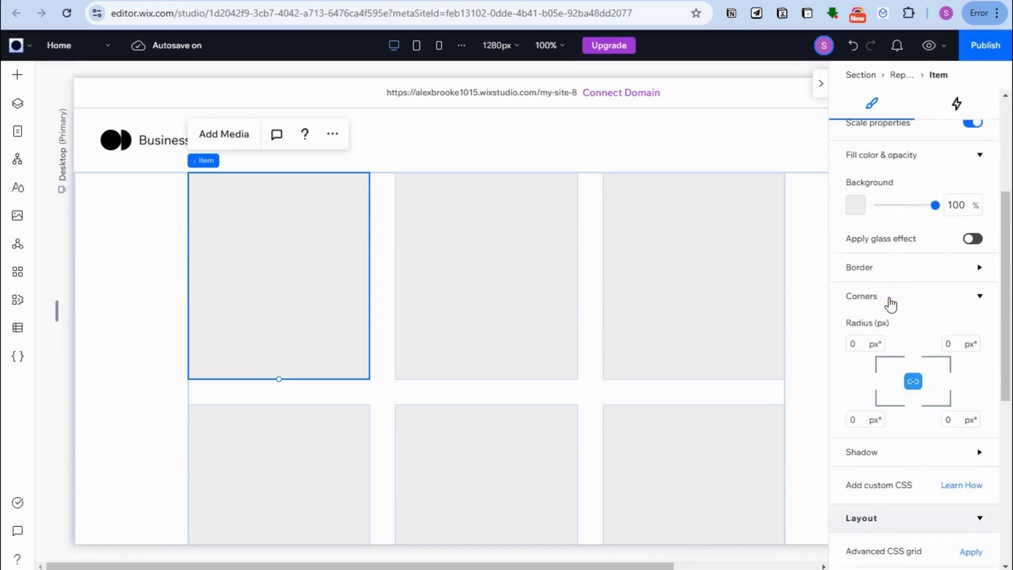
click(854, 344)
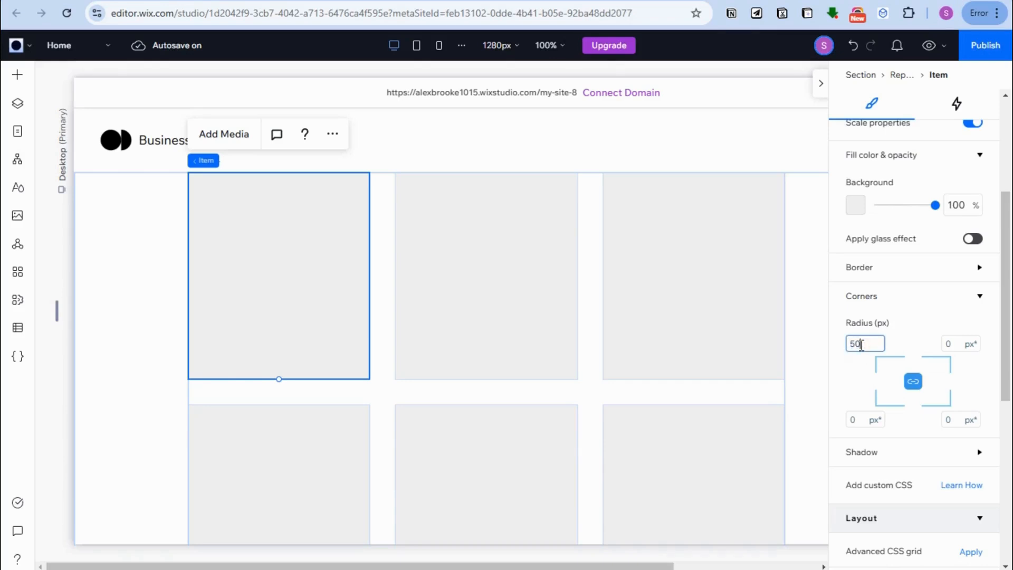
key(Return)
Apply a shadow to the repeater items with distance 6 px, size 5 px, blur 15 px and 51% opacity
click(879, 459)
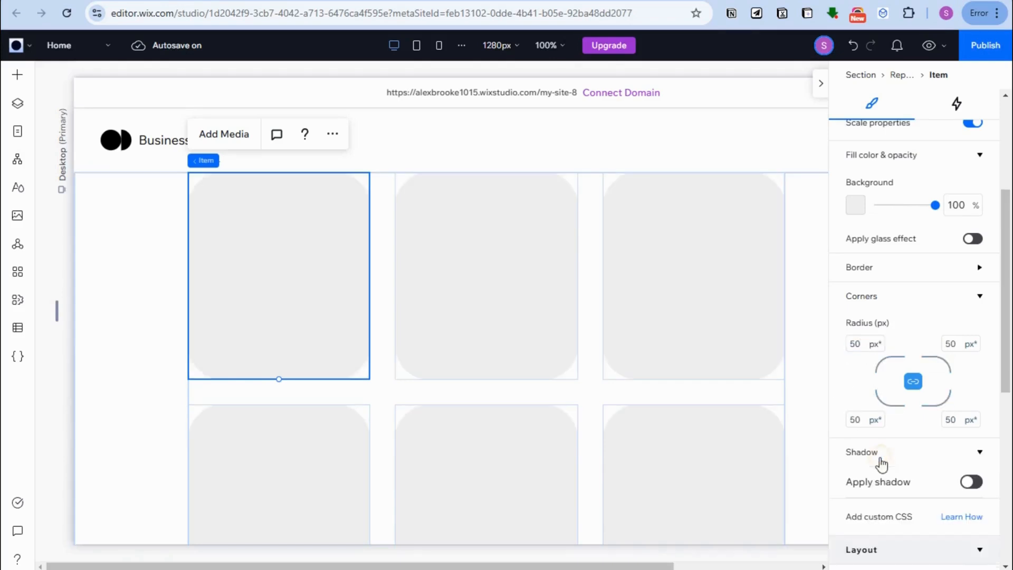
click(972, 482)
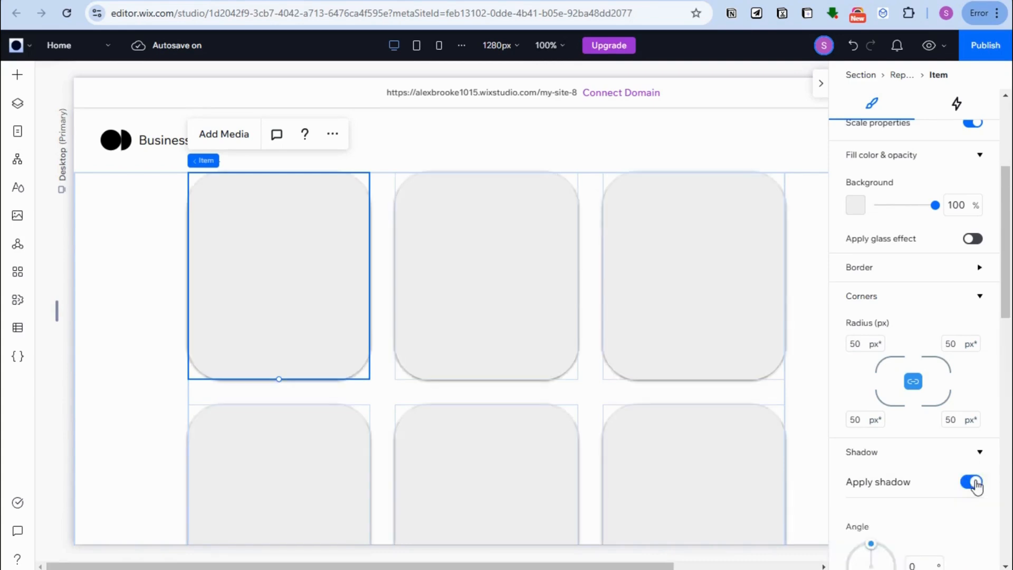
scroll(649, 459, down, 3)
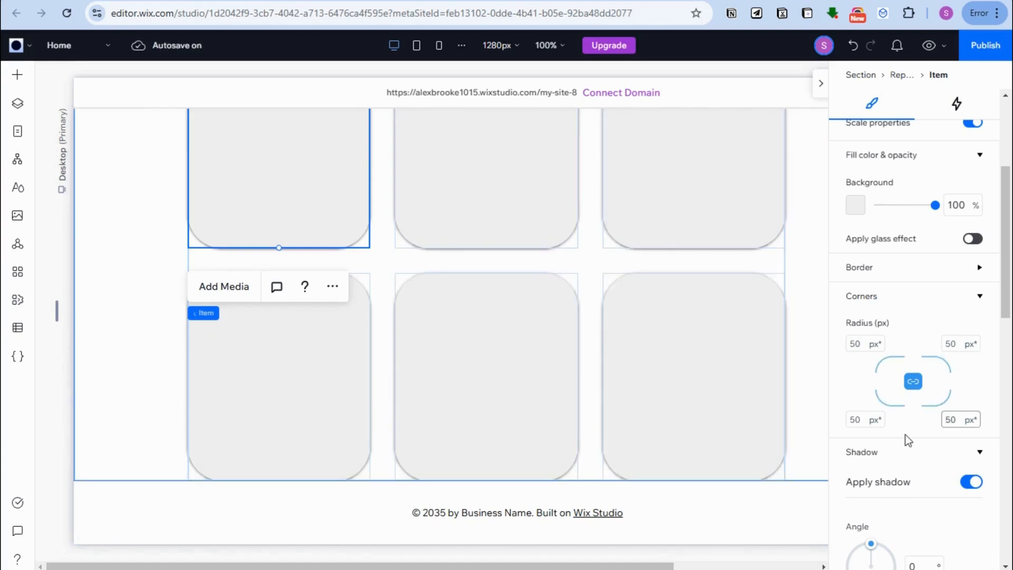
scroll(910, 434, down, 3)
scroll(907, 429, down, 4)
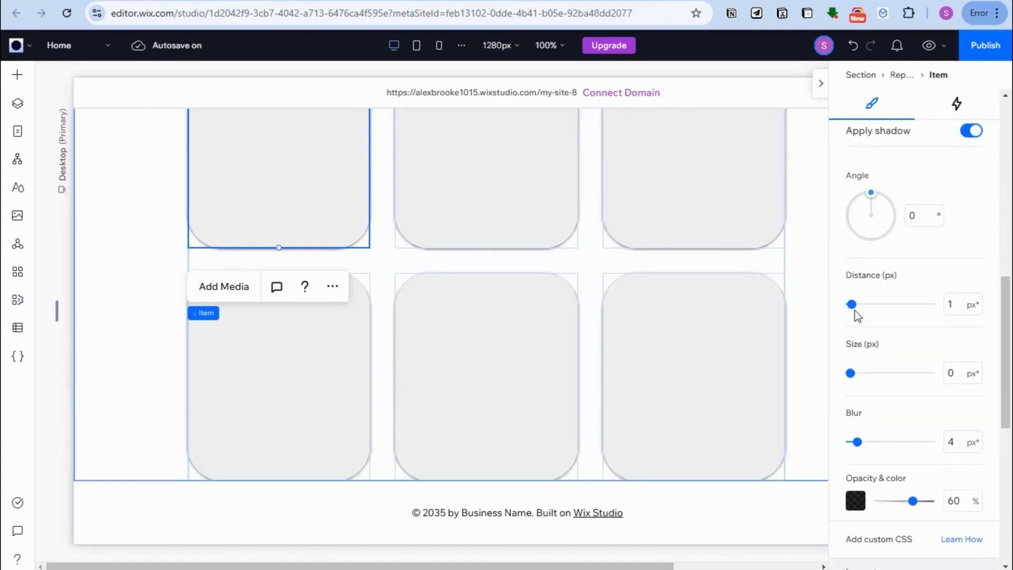
drag(852, 305, 860, 305)
drag(854, 372, 856, 374)
mouse_move(857, 443)
mouse_down()
mouse_move(892, 446)
mouse_move(874, 446)
mouse_up()
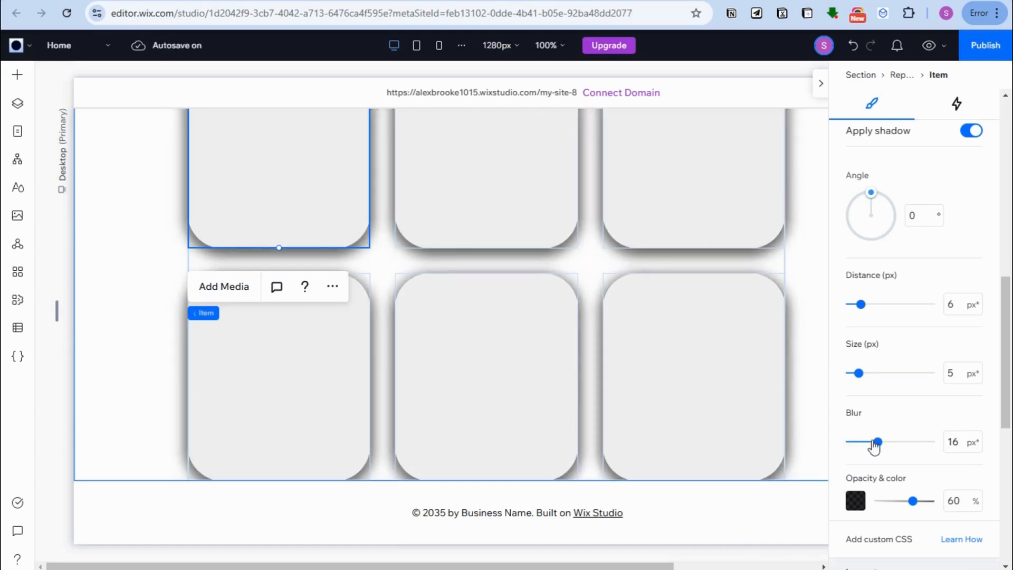
mouse_move(908, 507)
mouse_down()
mouse_move(897, 507)
mouse_move(907, 501)
mouse_up()
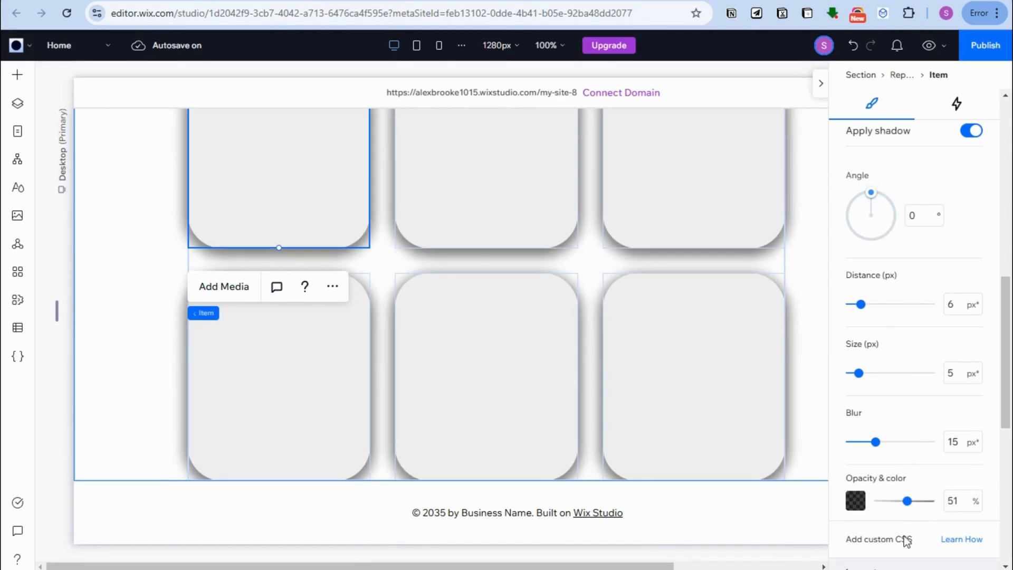
scroll(897, 412, down, 7)
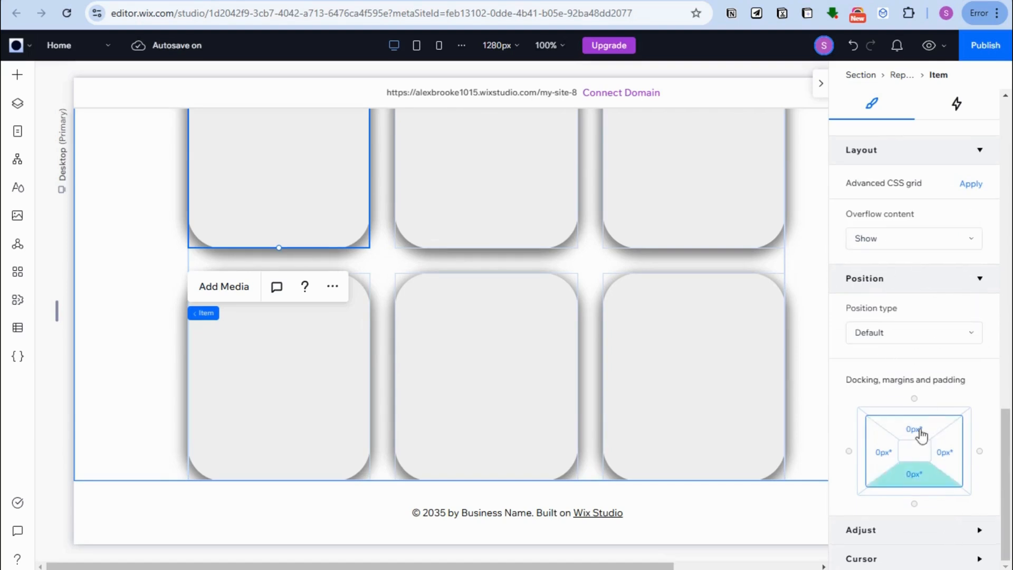
scroll(918, 422, up, 12)
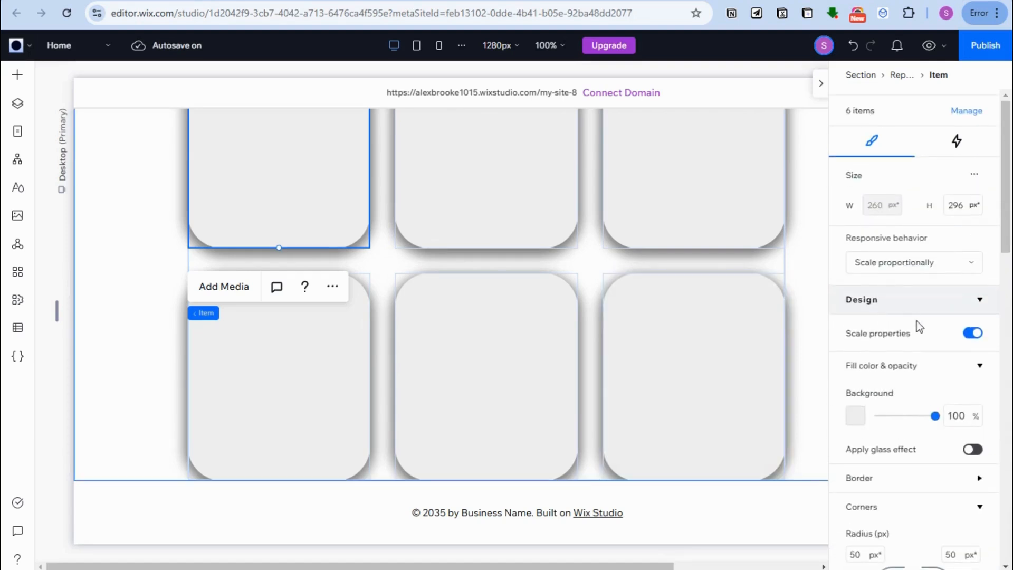
scroll(451, 326, up, 3)
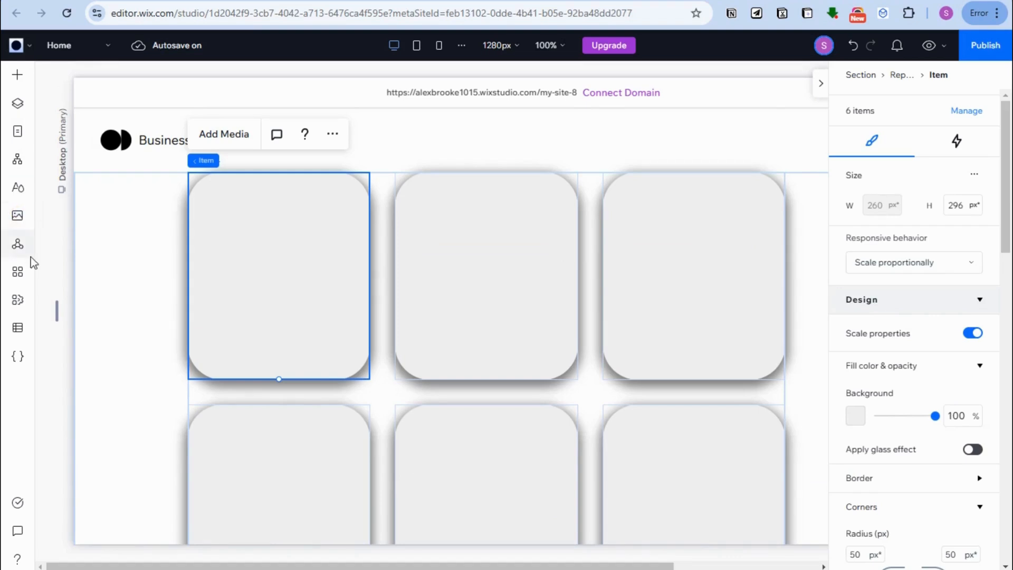
Upload candies-8288760_640.jpg to the site files and add it to the page
click(23, 217)
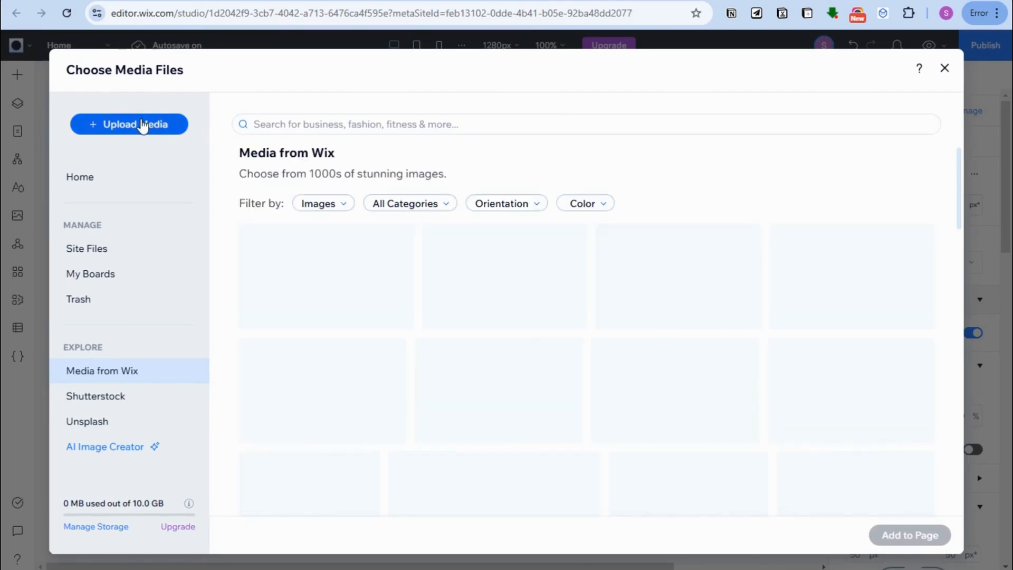
click(142, 125)
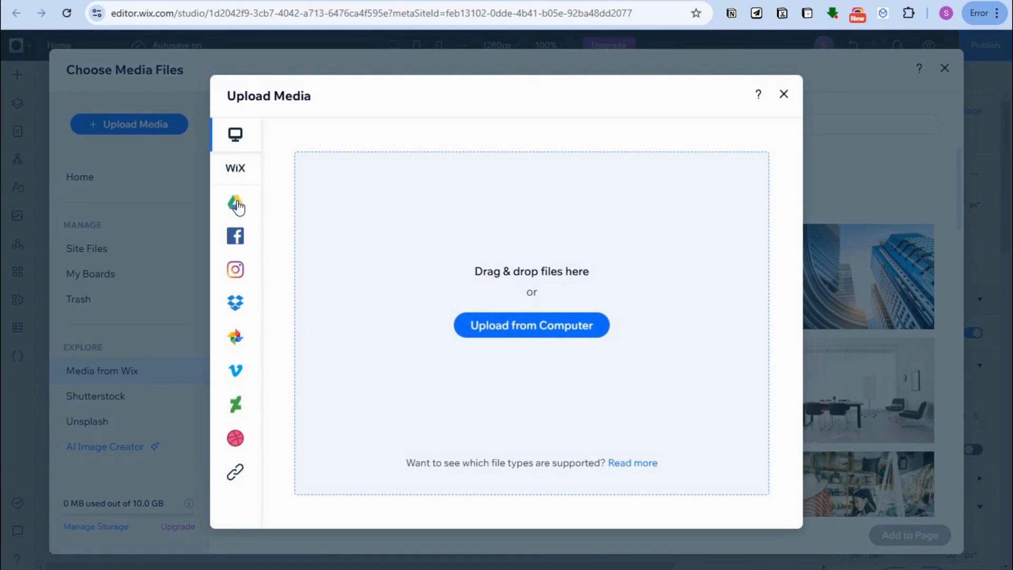
mouse_move(240, 210)
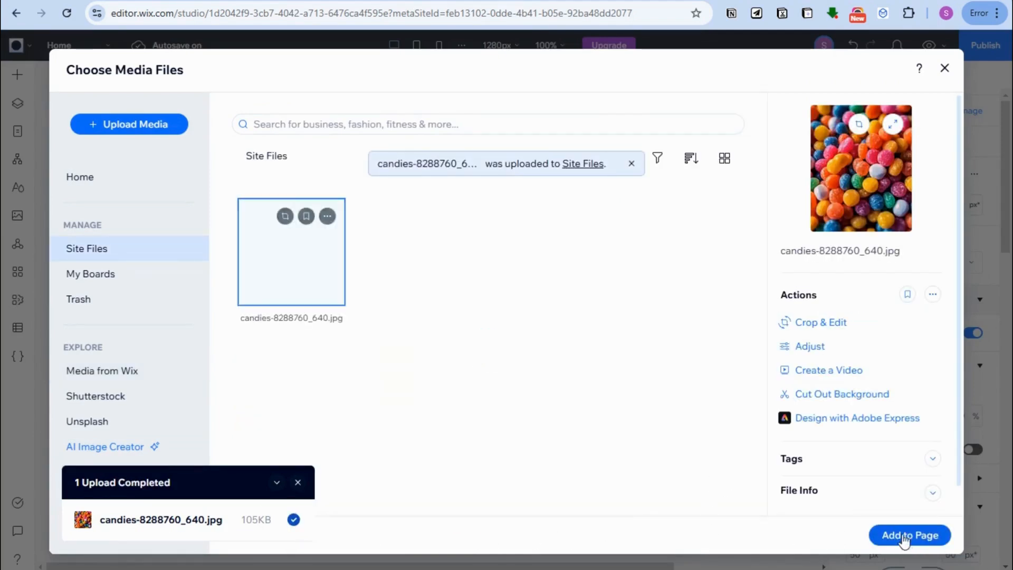
click(903, 543)
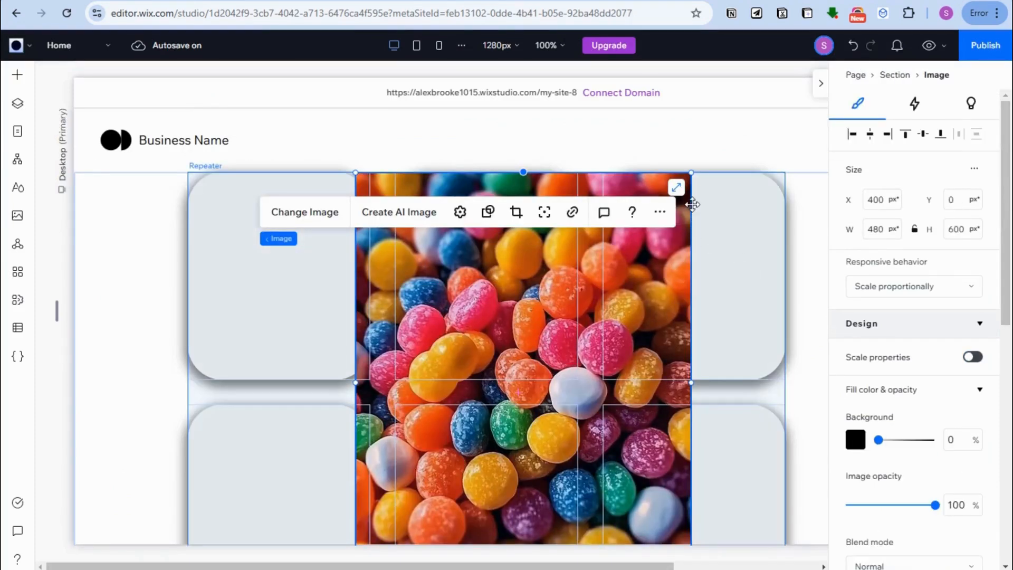
Shrink the candies image, place it inside the first repeater item and resize it to about 192 × 239 px
drag(691, 173, 411, 486)
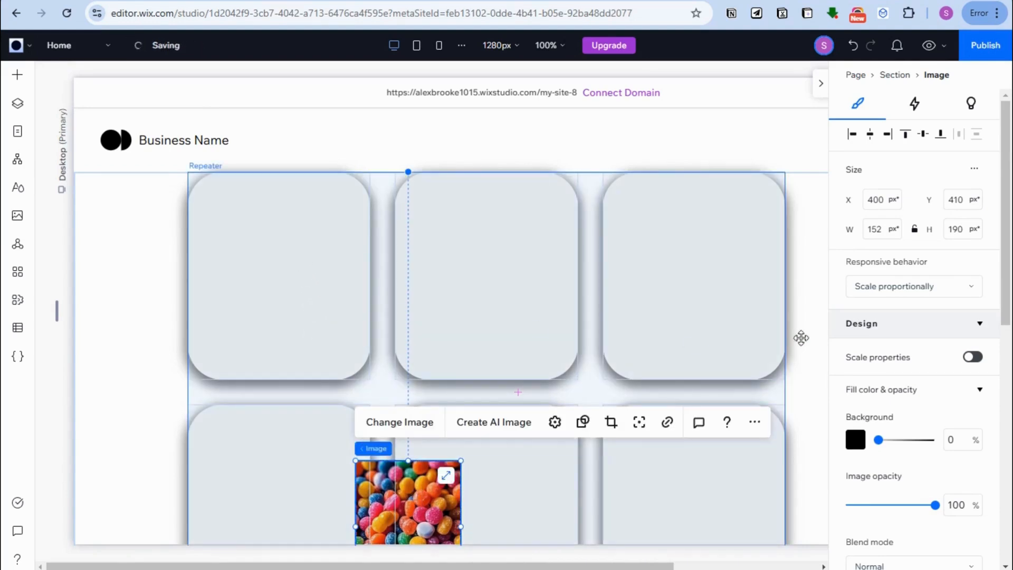
drag(434, 507, 330, 333)
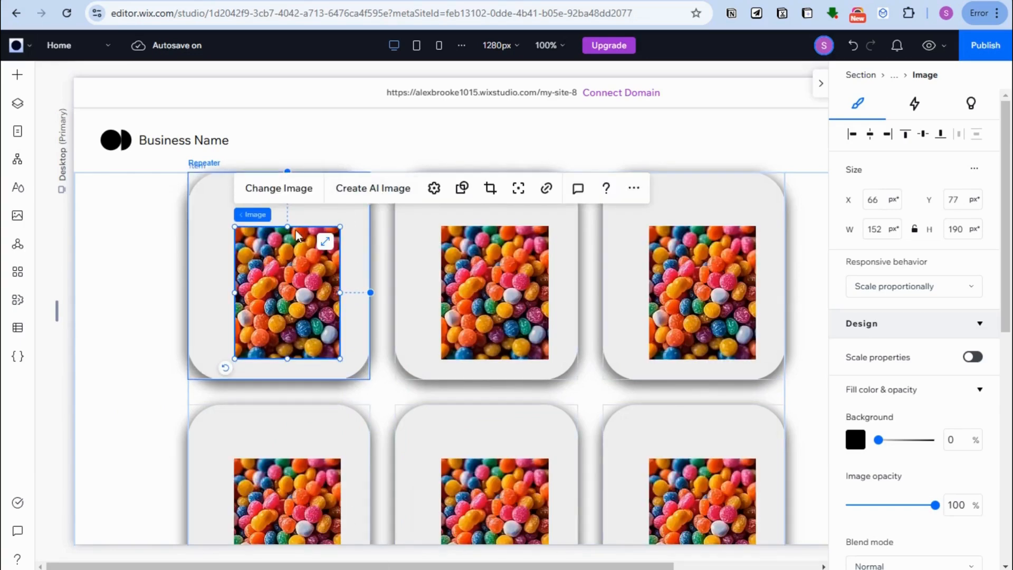
drag(234, 227, 214, 188)
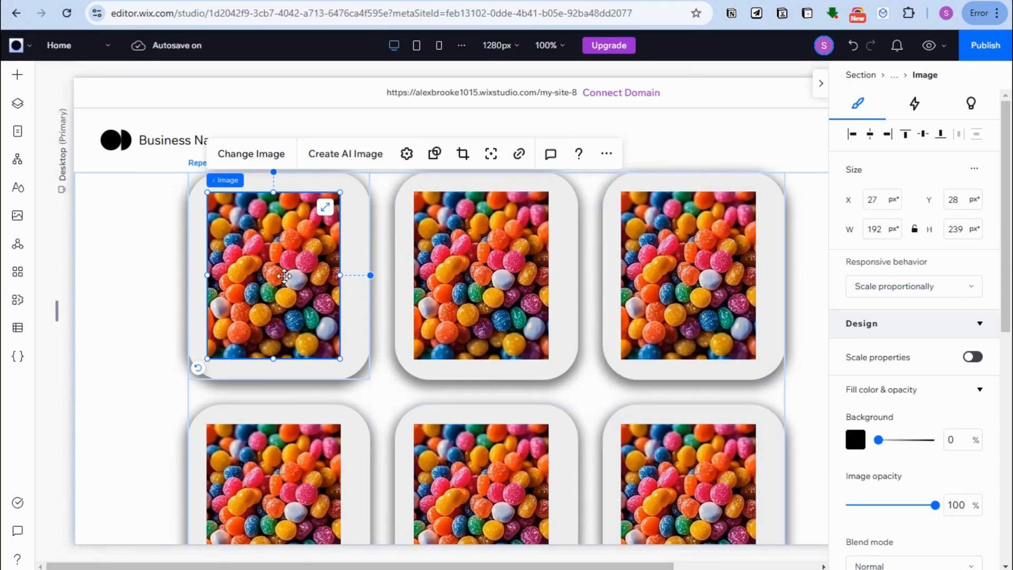
Replace the image in the second repeater item with the candy-corn-1726481_640 picture from the site files
click(264, 163)
click(475, 222)
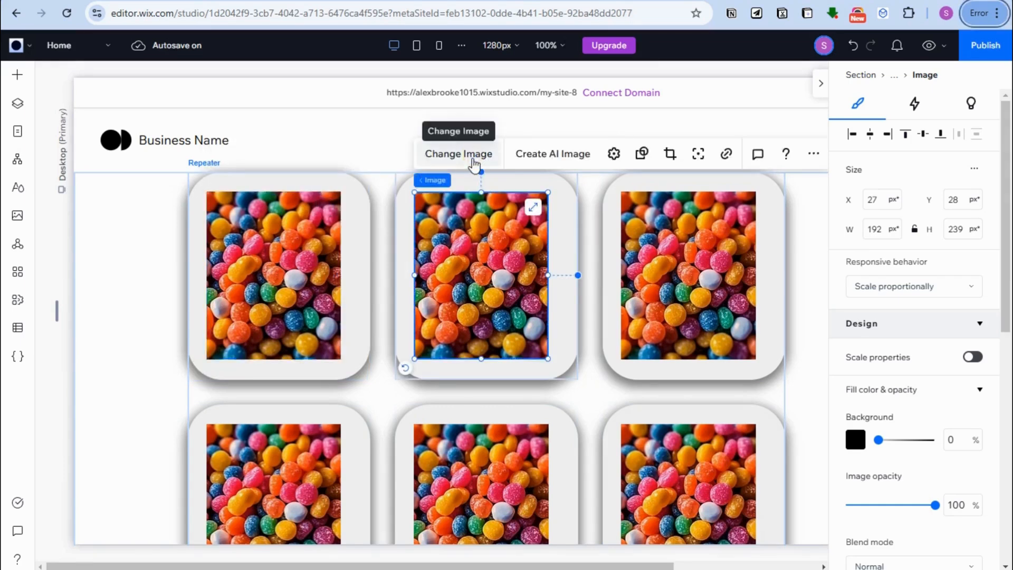
click(472, 158)
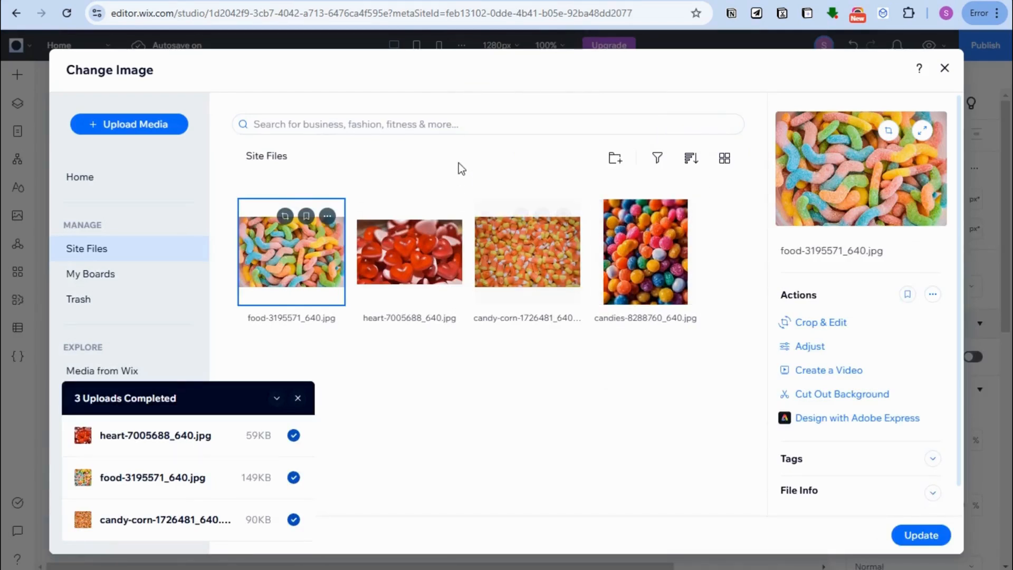
click(550, 263)
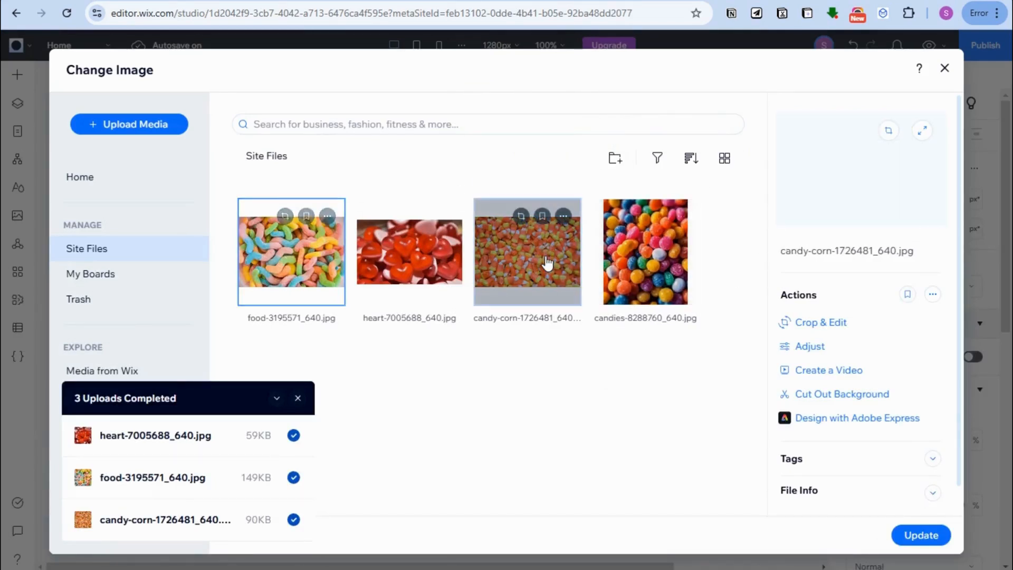
click(920, 535)
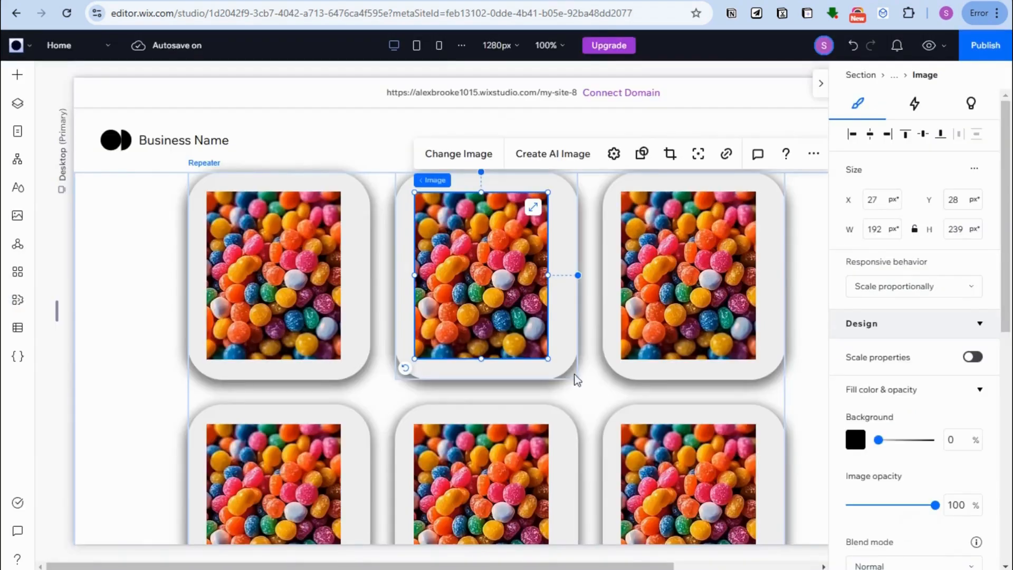
Replace the image in the third repeater item with heart-7005688_640.jpg from the site files
click(651, 253)
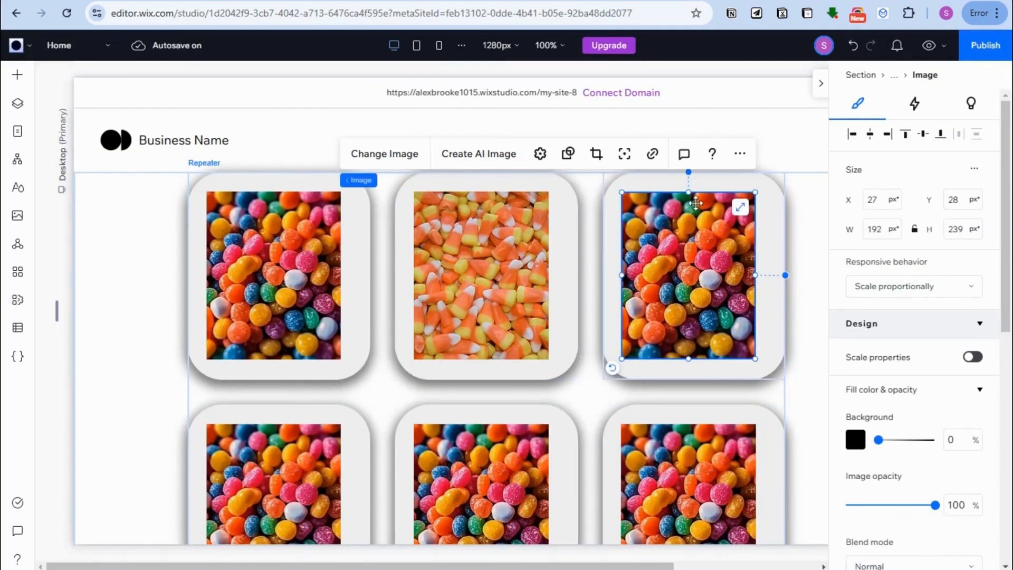
click(416, 157)
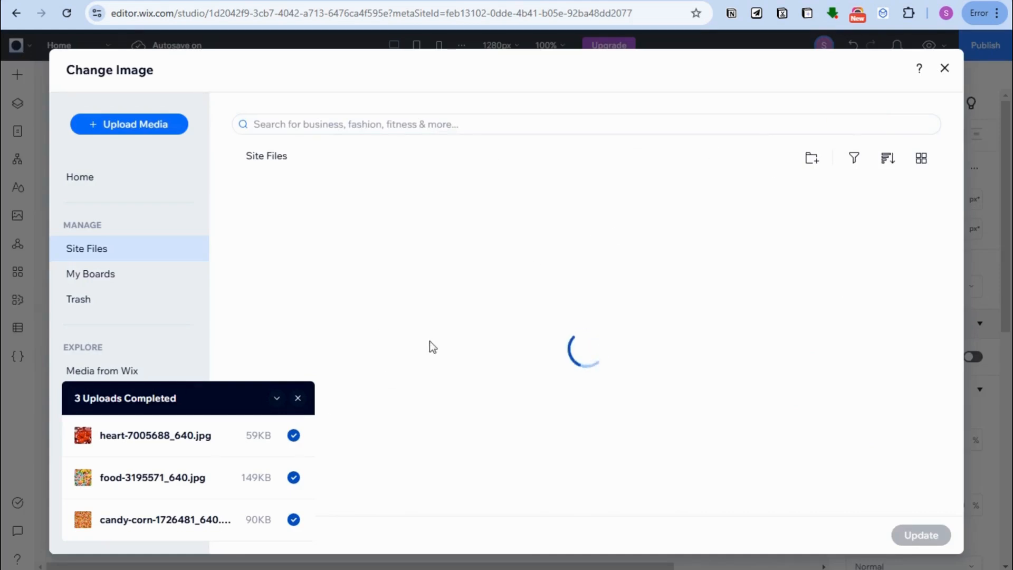
click(410, 252)
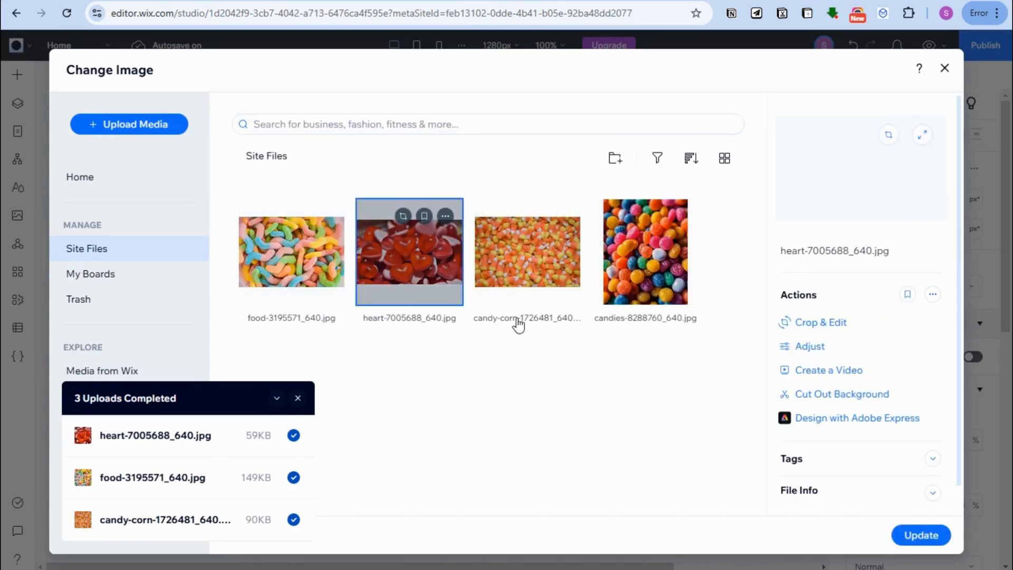
click(920, 535)
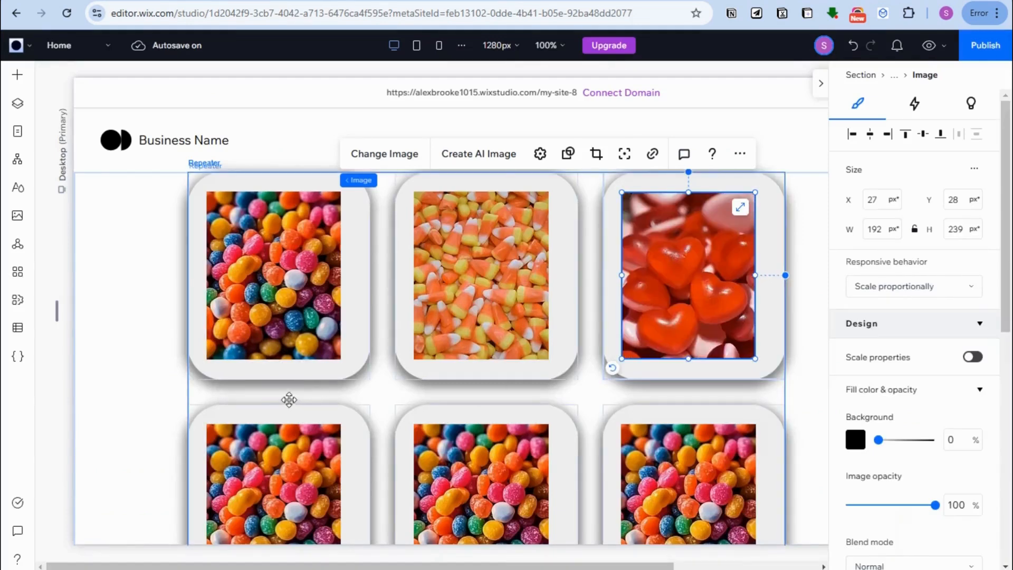
Replace the image in the fourth repeater item with food-3195571_640.jpg from the site files
scroll(274, 375, down, 3)
click(262, 357)
click(269, 257)
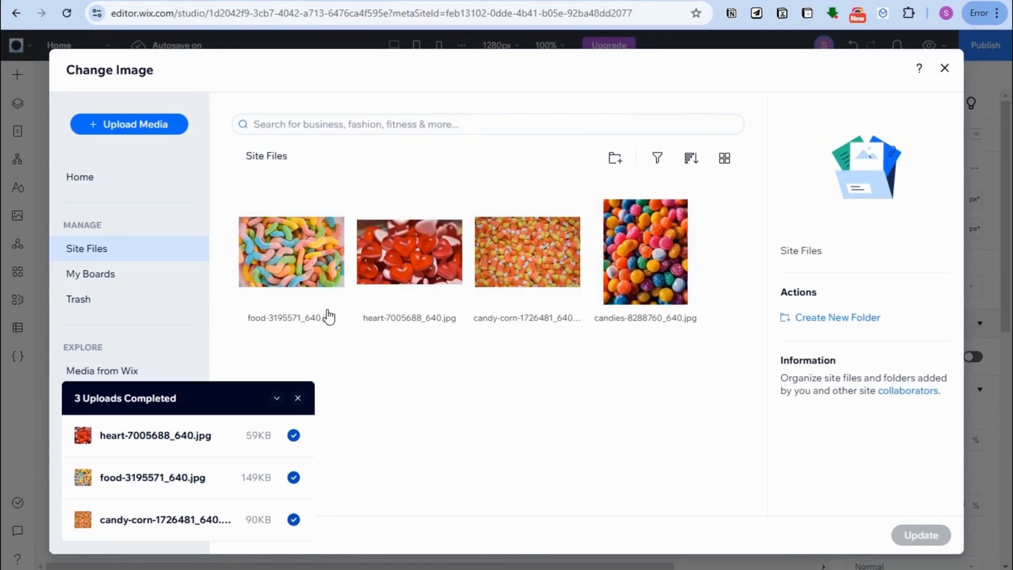
click(304, 267)
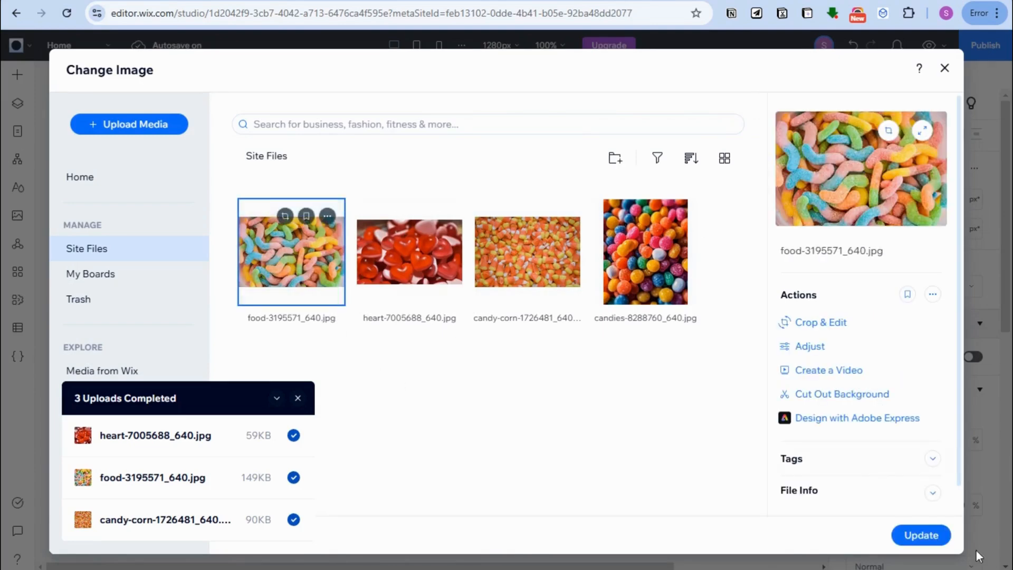
click(921, 534)
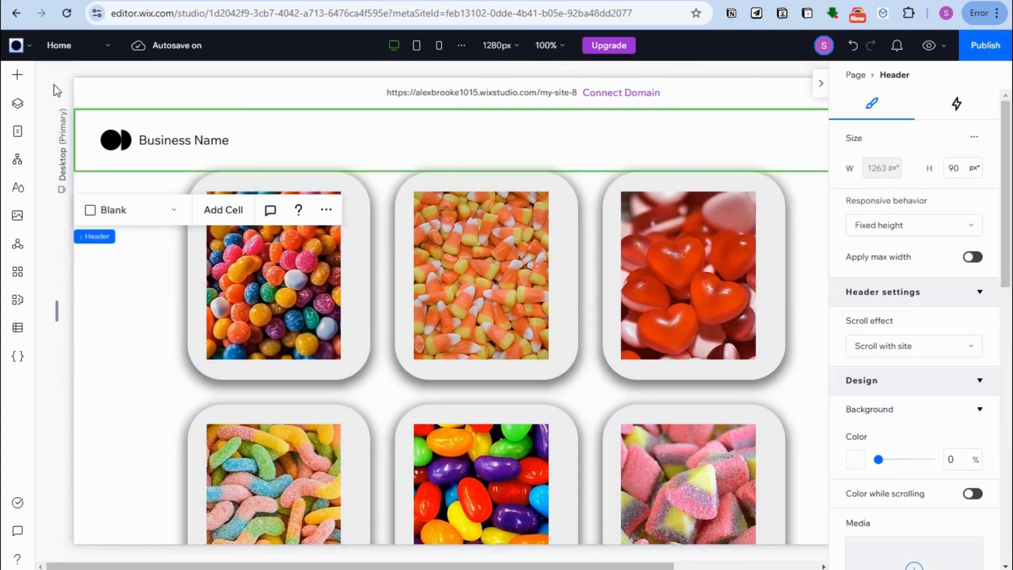
Add a second, placeholder image element to the first repeater item and centre it horizontally in the card
click(17, 76)
drag(198, 168, 281, 278)
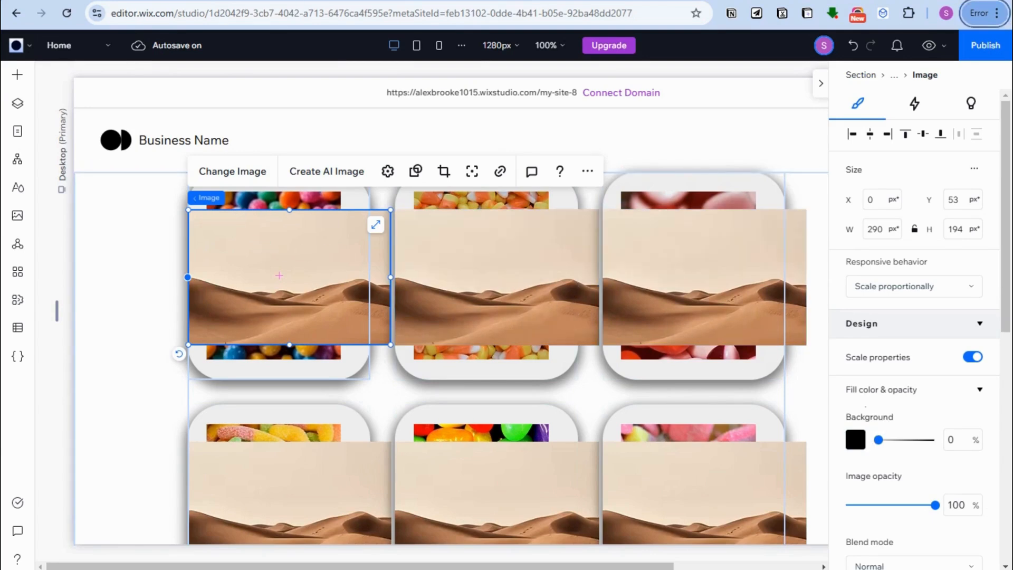
click(867, 135)
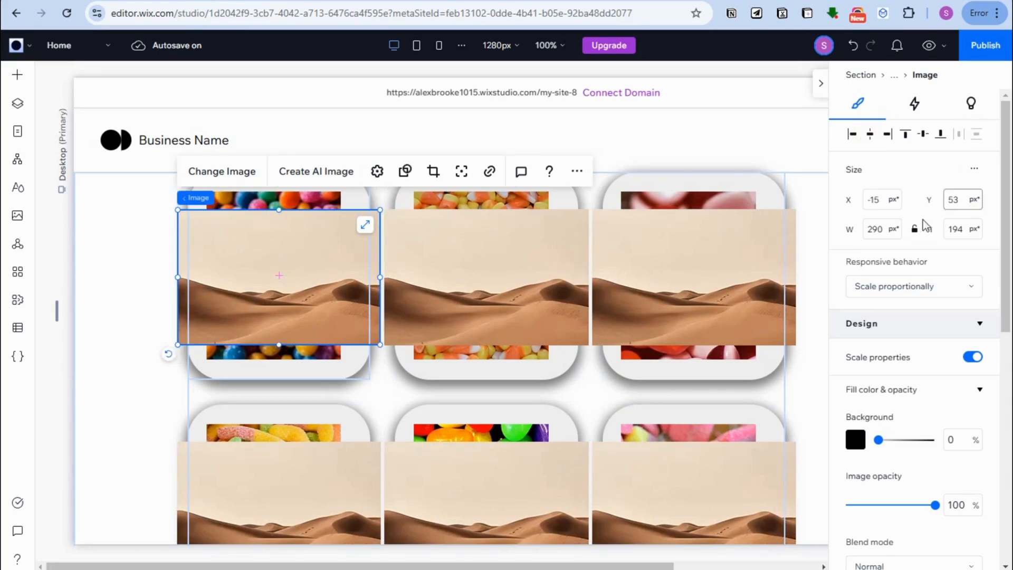
Set the placeholder image's X position to 180 px
click(876, 201)
text(180)
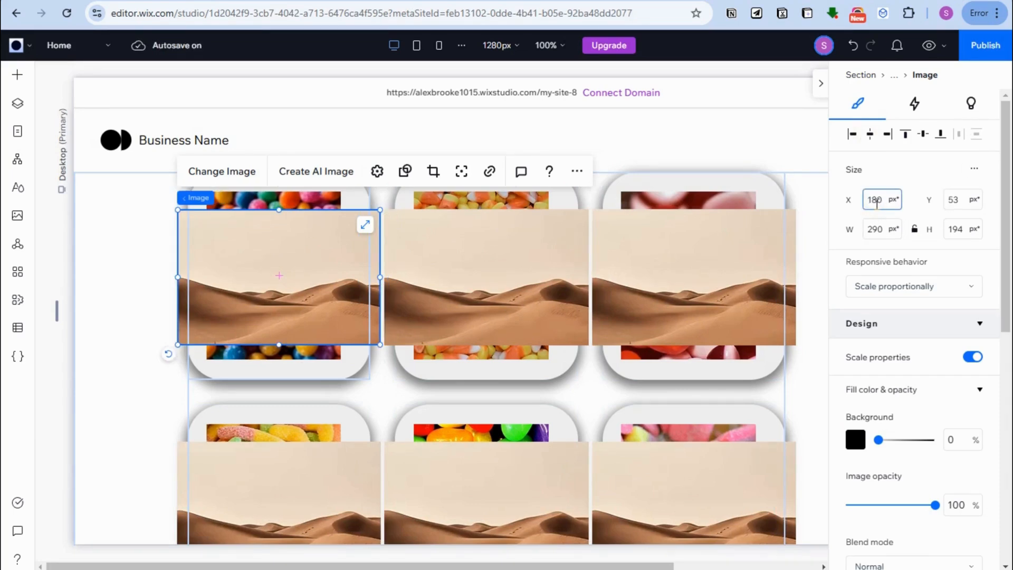
key(Return)
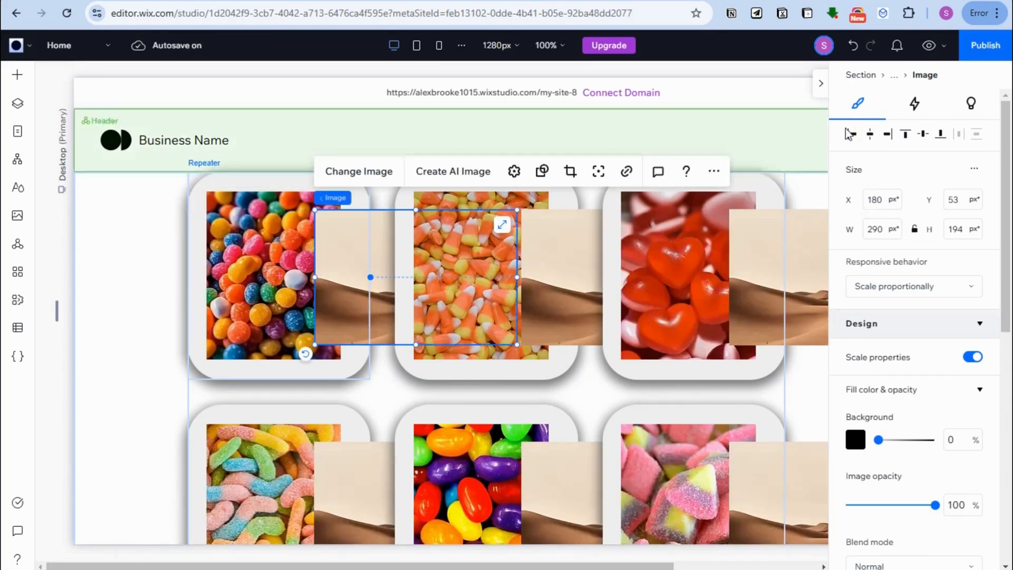
Move the placeholder image back over the first card and shrink it to about 225 × 158 px
drag(374, 288, 251, 287)
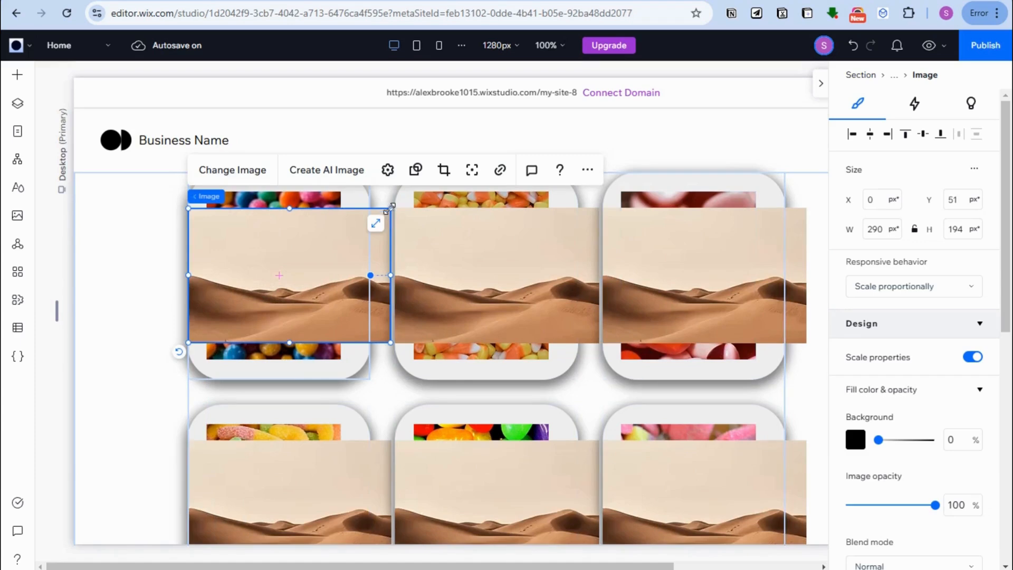
drag(390, 209, 359, 229)
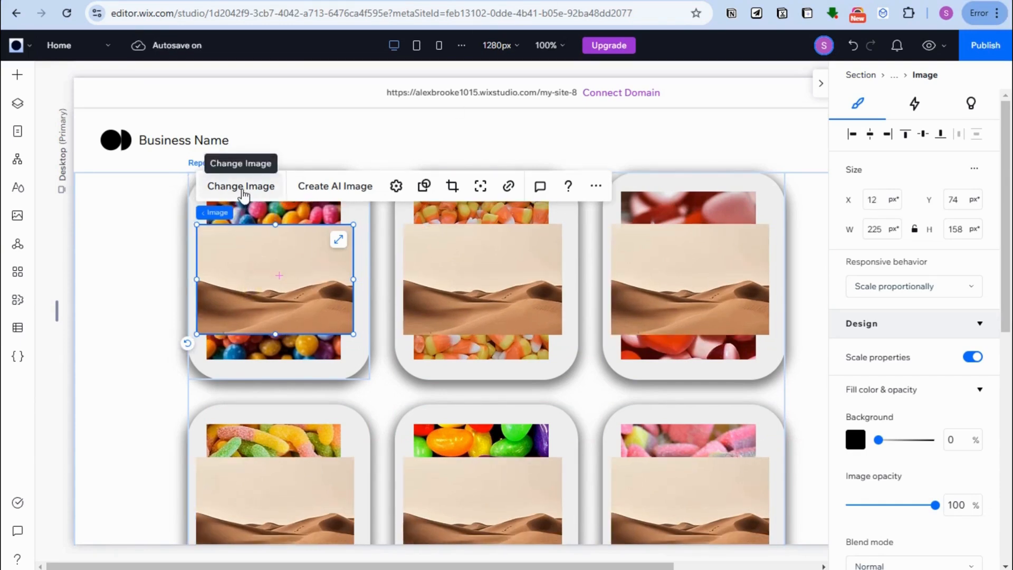
Replace the placeholder image in the first card with candies-8288760_640.jpg from the site files
click(241, 186)
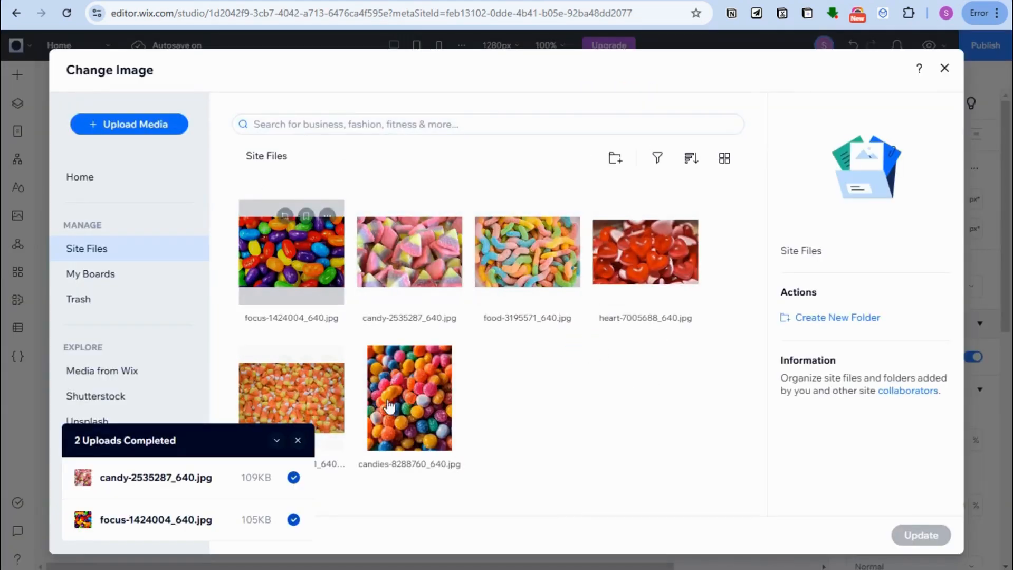
click(420, 383)
click(928, 538)
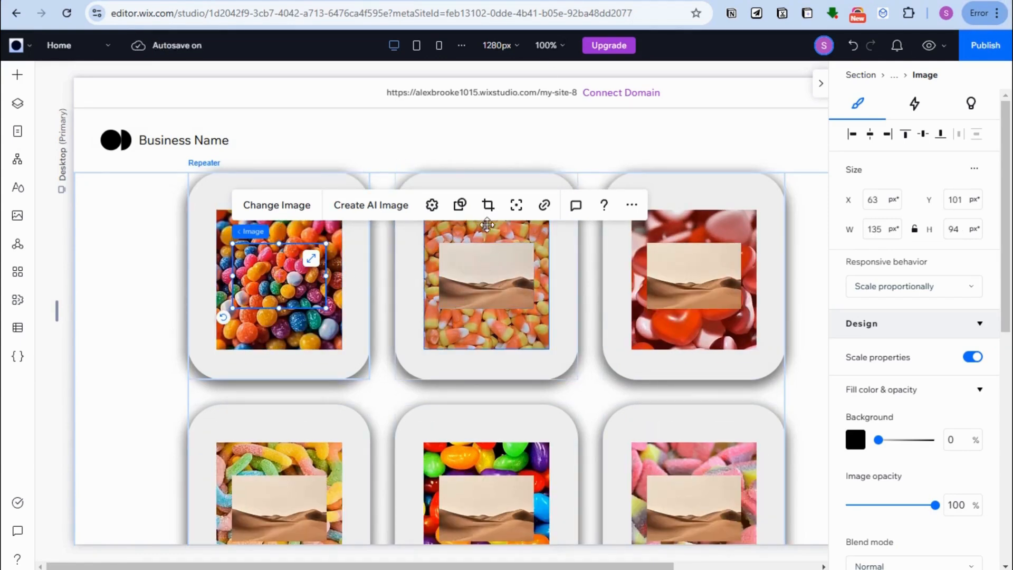
scroll(684, 372, down, 3)
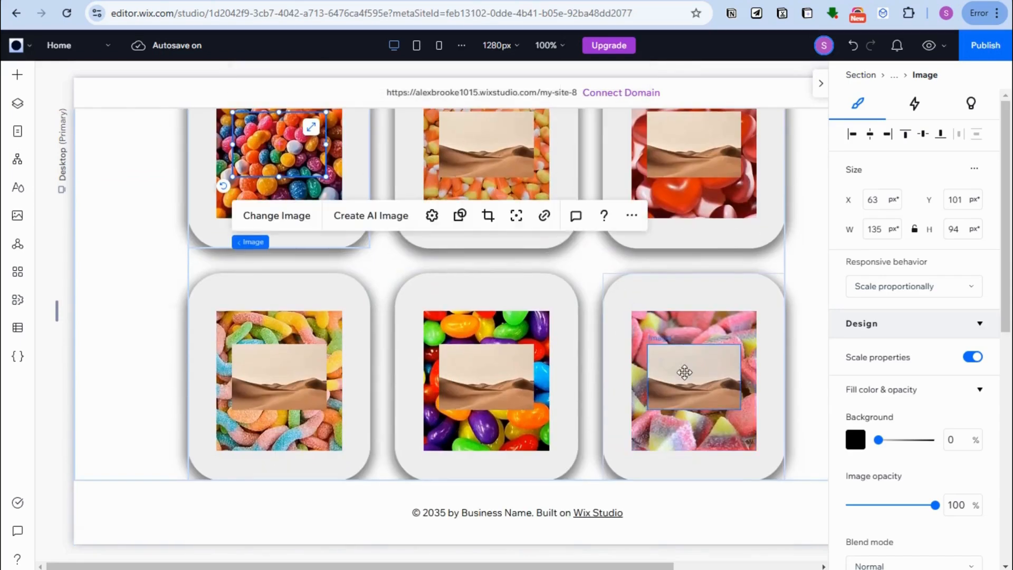
scroll(419, 323, up, 3)
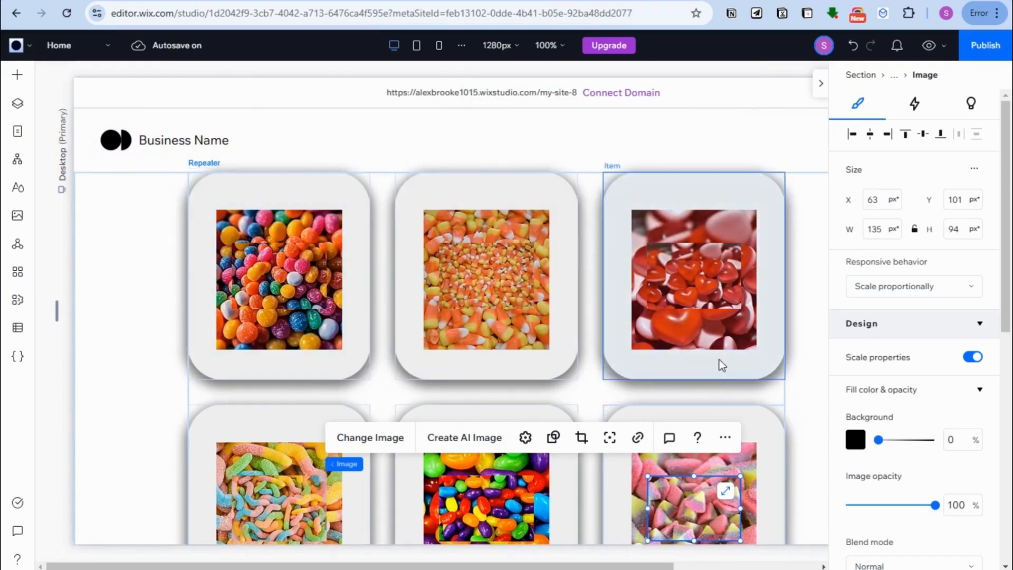
scroll(584, 407, down, 3)
scroll(638, 402, up, 3)
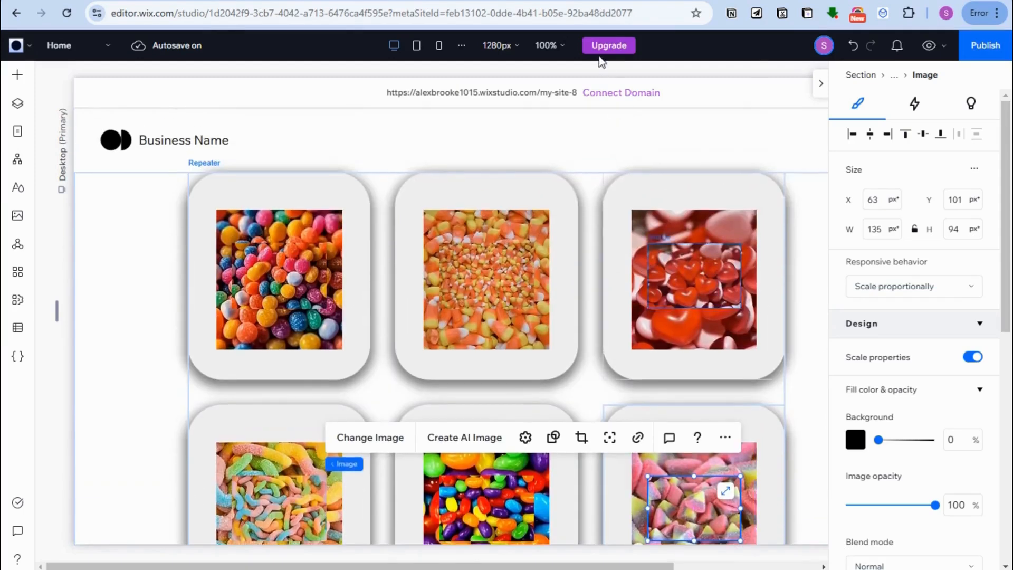
Select the larger background image in the first card and show its place in the page's layer structure
click(297, 219)
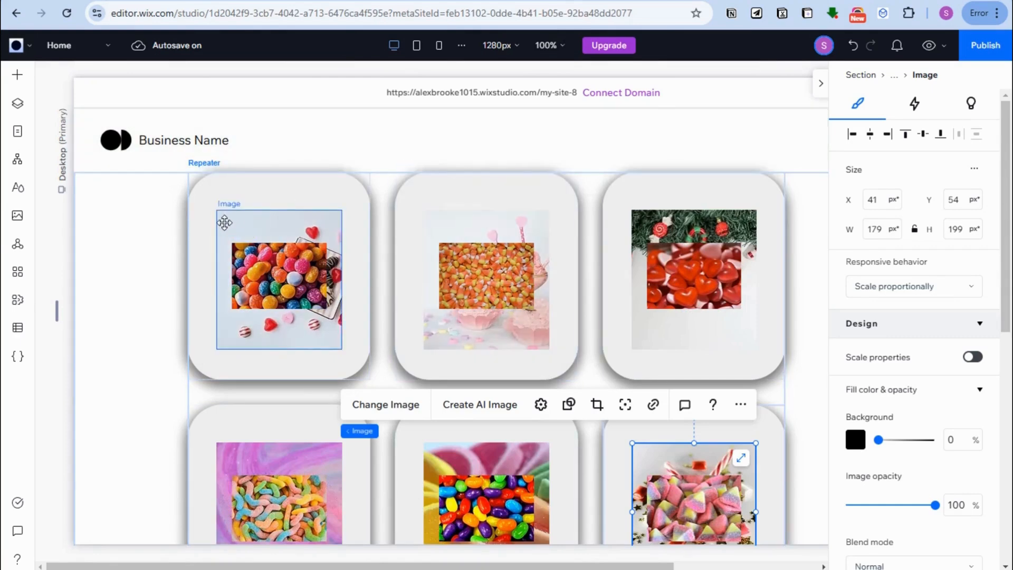
click(225, 223)
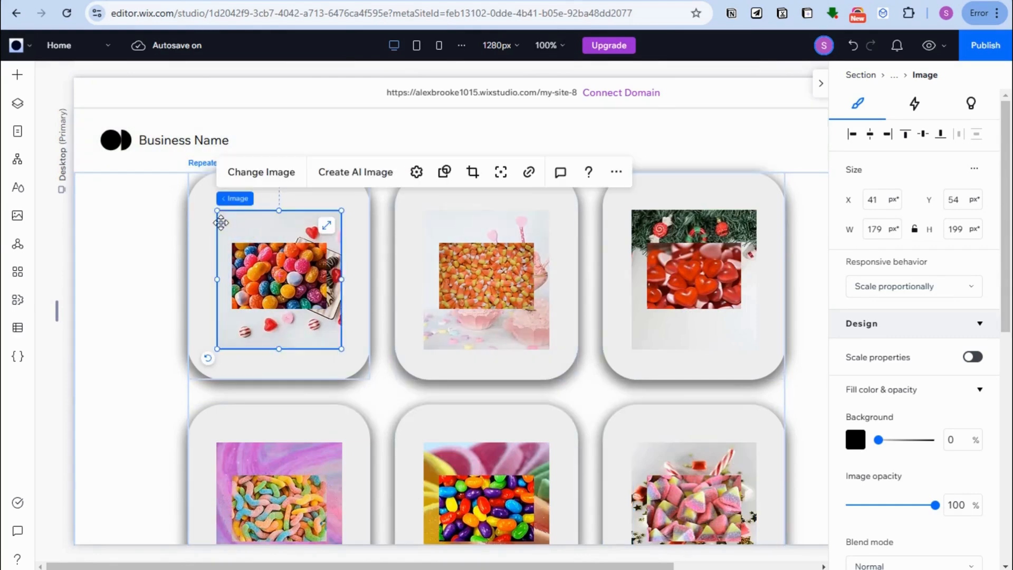
click(17, 108)
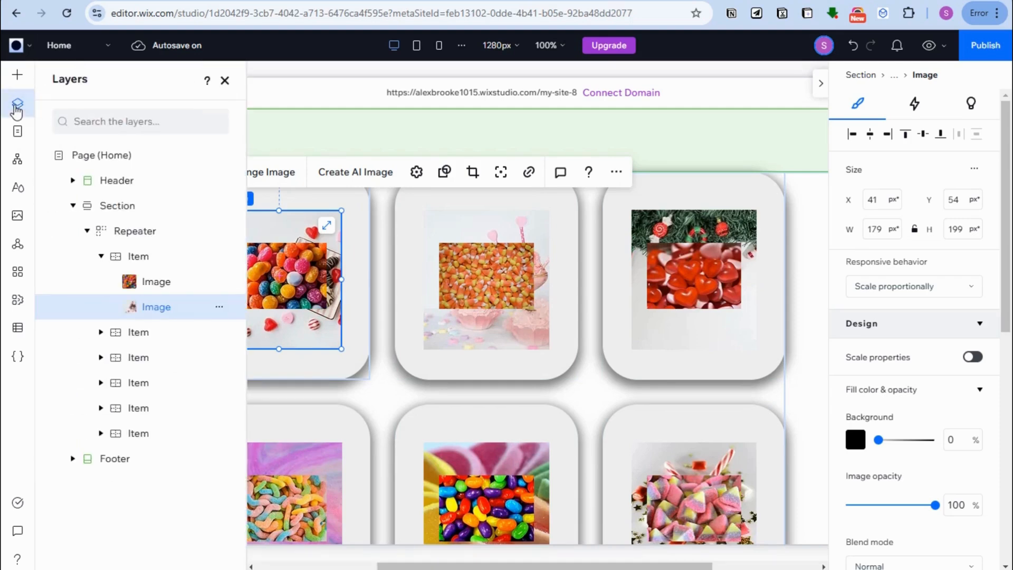
Start a new hover animation on the first repeater item
click(153, 259)
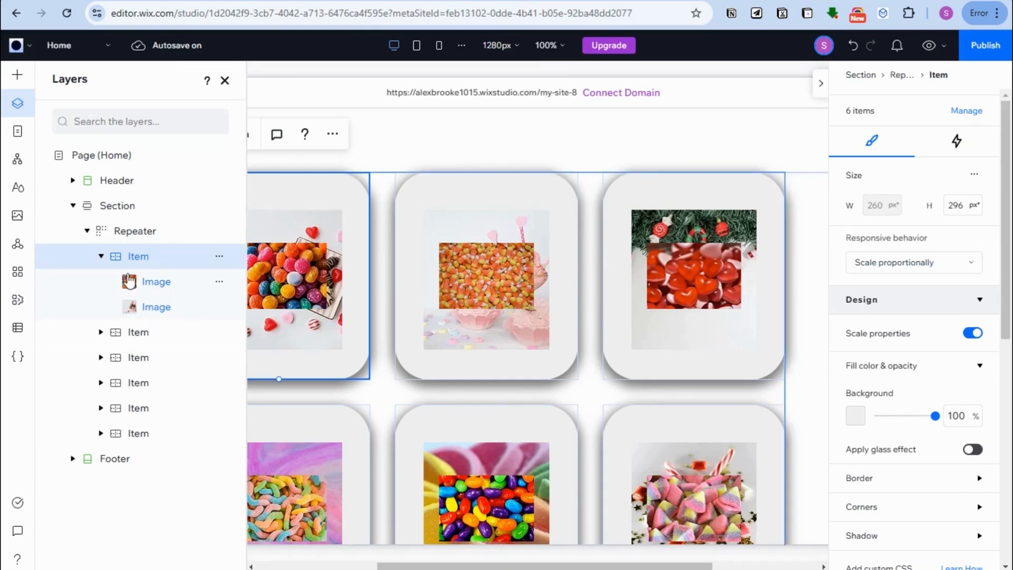
scroll(914, 346, down, 3)
scroll(909, 342, up, 3)
click(955, 144)
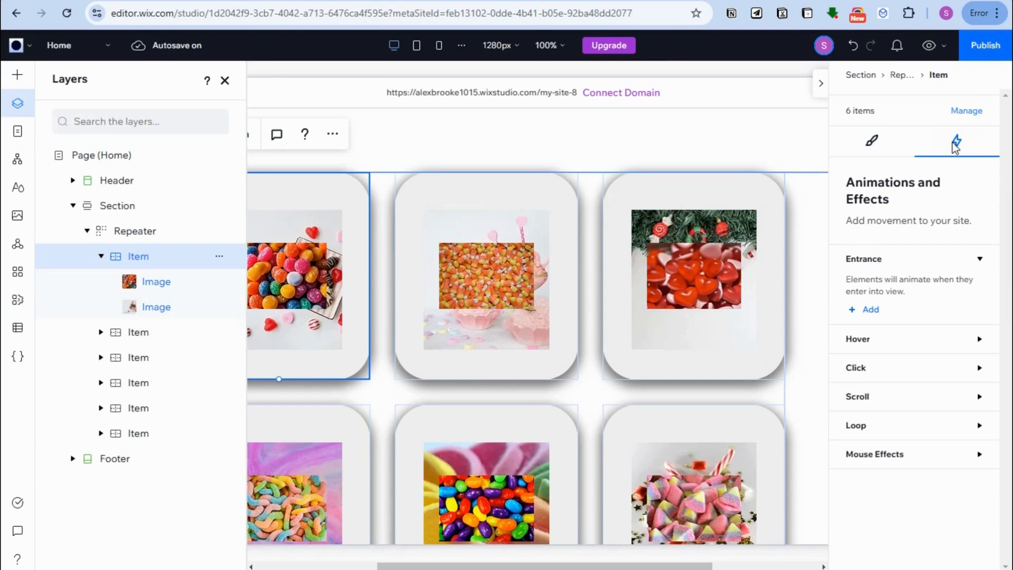
click(916, 346)
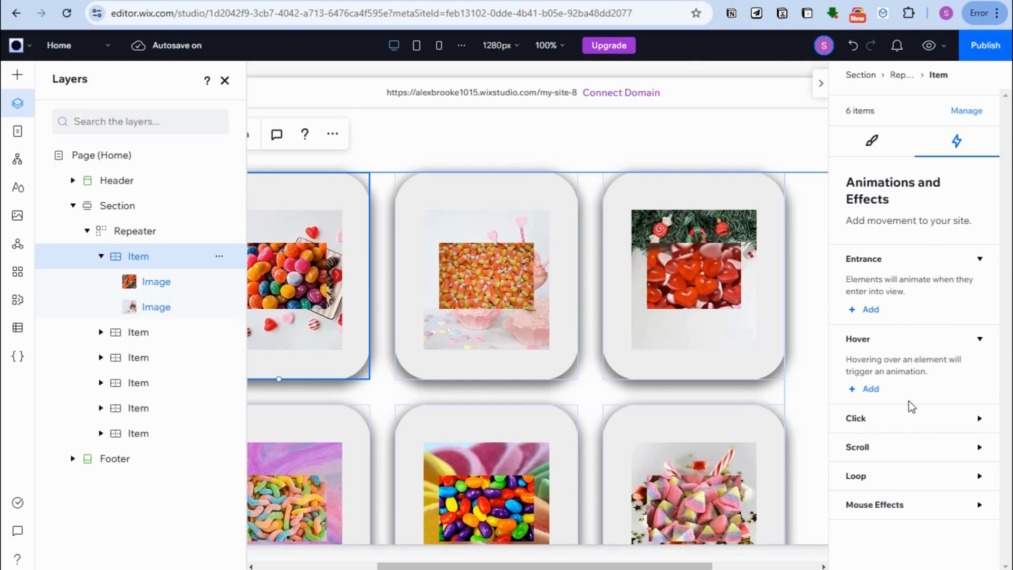
click(871, 389)
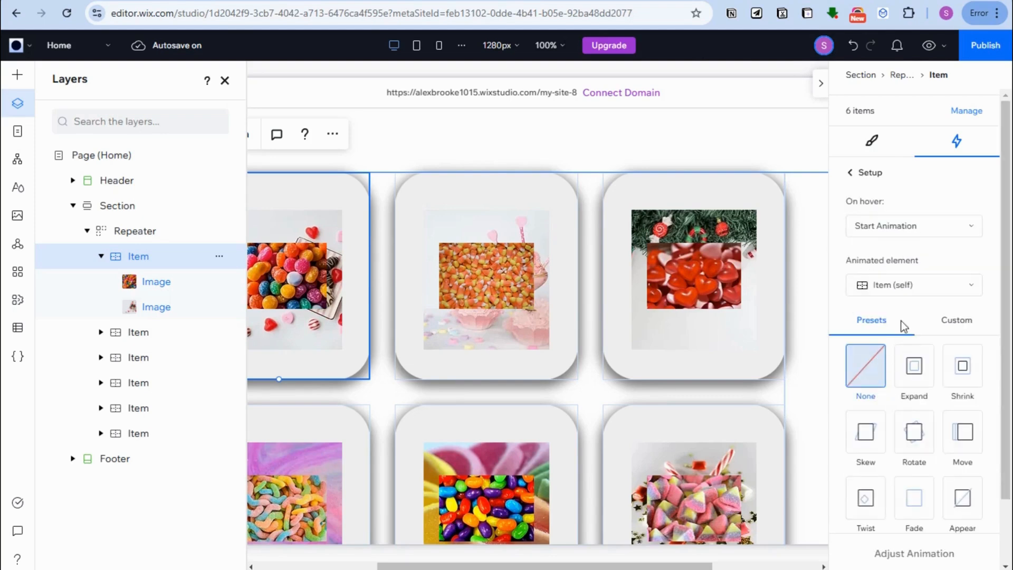
Make the first card's larger background image the animated element and apply the Shrink preset
click(904, 286)
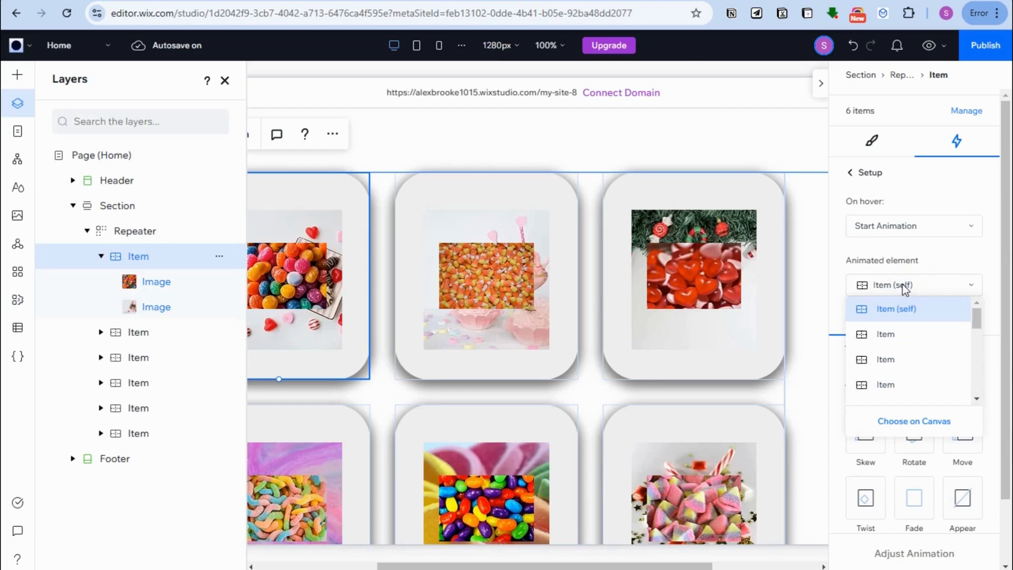
scroll(927, 362, down, 3)
scroll(904, 239, up, 3)
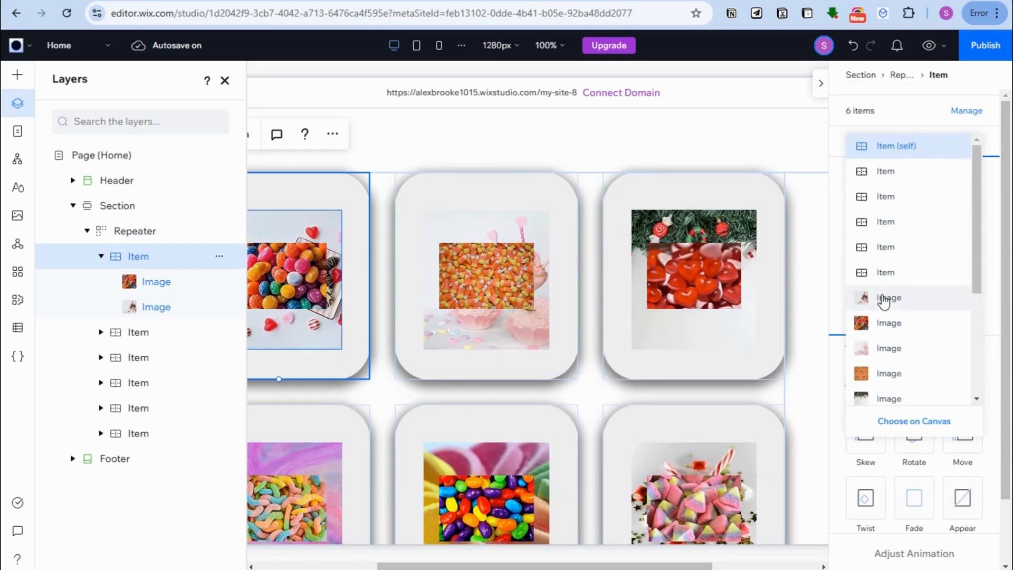
click(884, 299)
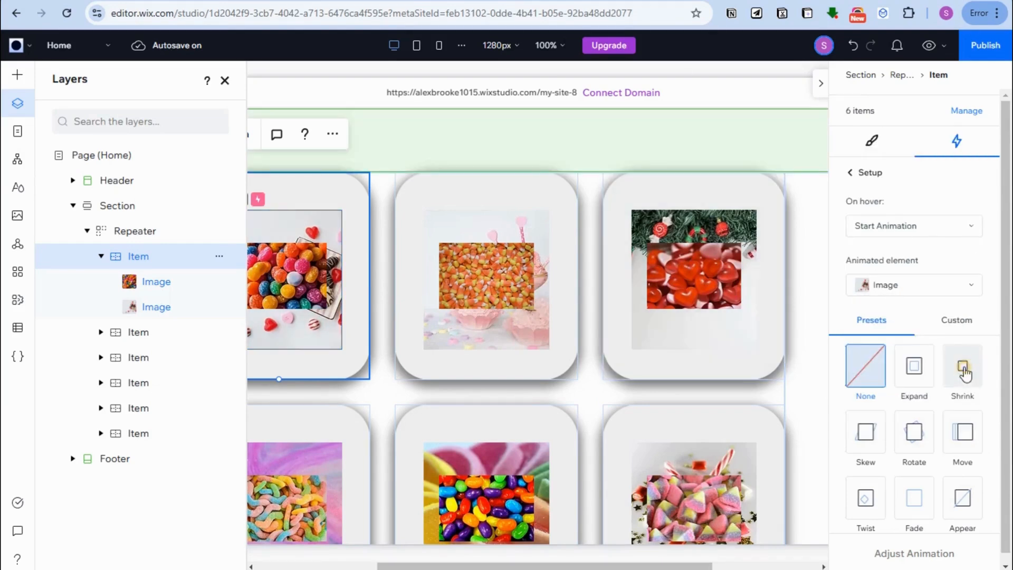
click(963, 372)
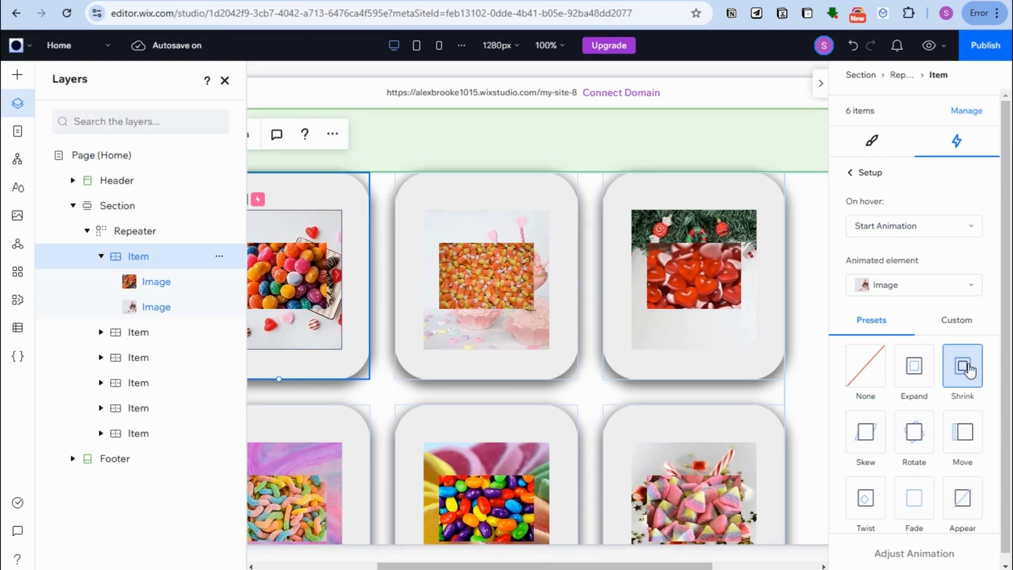
Adjust the Shrink animation to 85% scale, 2.2 s duration and 1.1 s delay, and preview it
click(918, 554)
click(918, 554)
drag(930, 300, 923, 299)
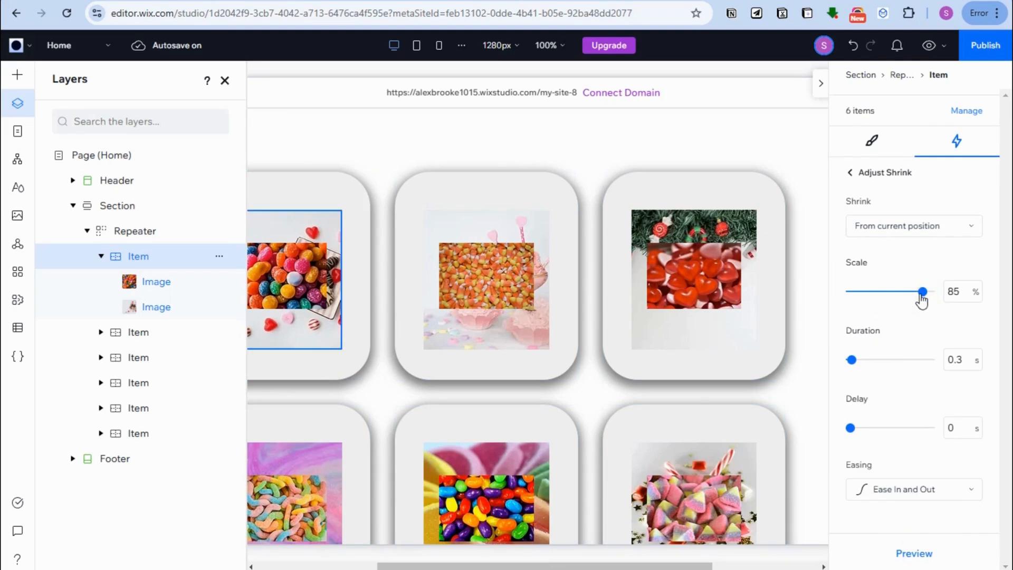
drag(858, 360, 867, 364)
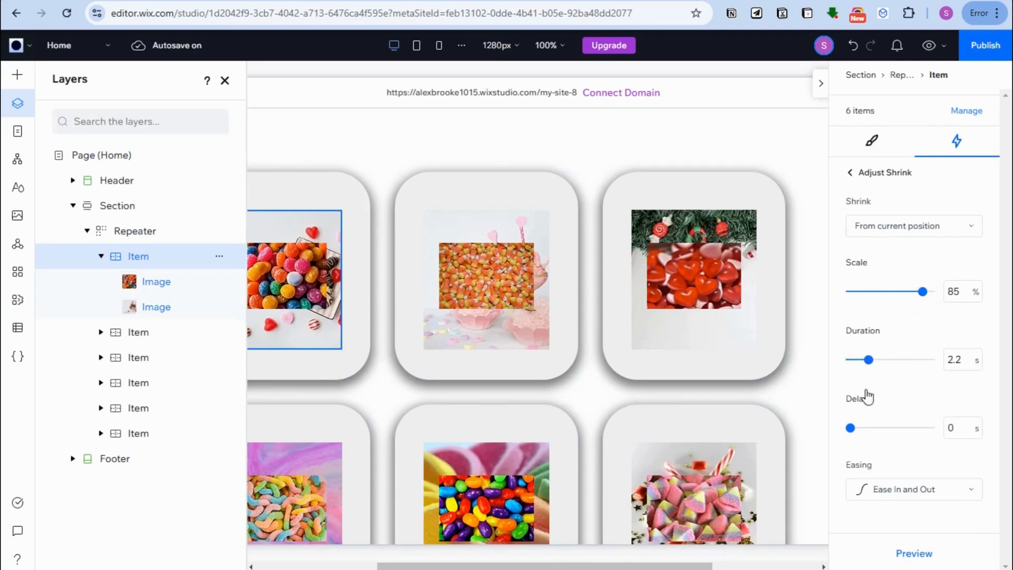
drag(855, 432, 859, 430)
click(917, 555)
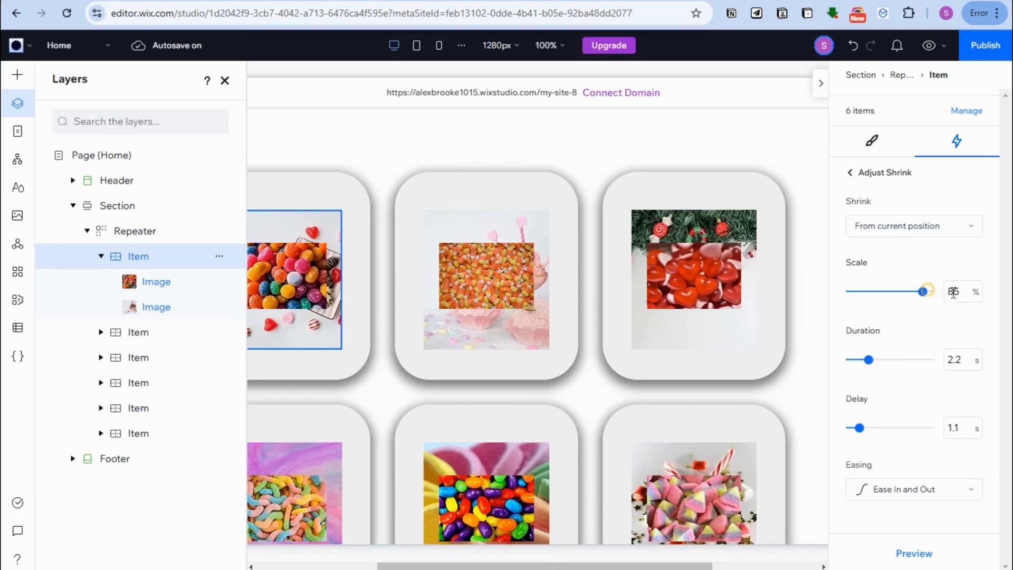
Set the Shrink animation's scale to 100% and duration to 4.6 s, and preview it
drag(922, 293, 935, 292)
drag(866, 359, 889, 359)
click(905, 560)
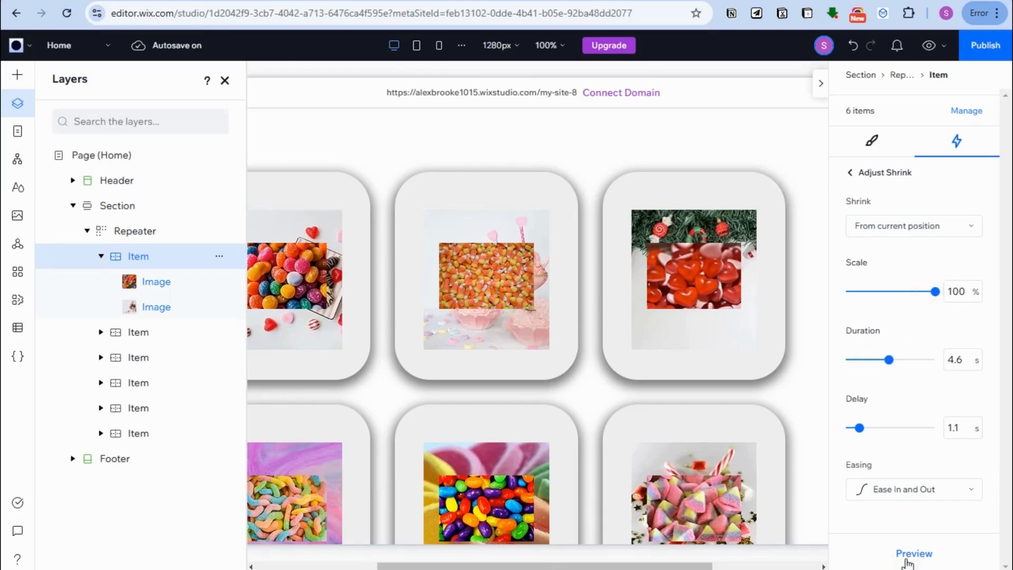
click(906, 559)
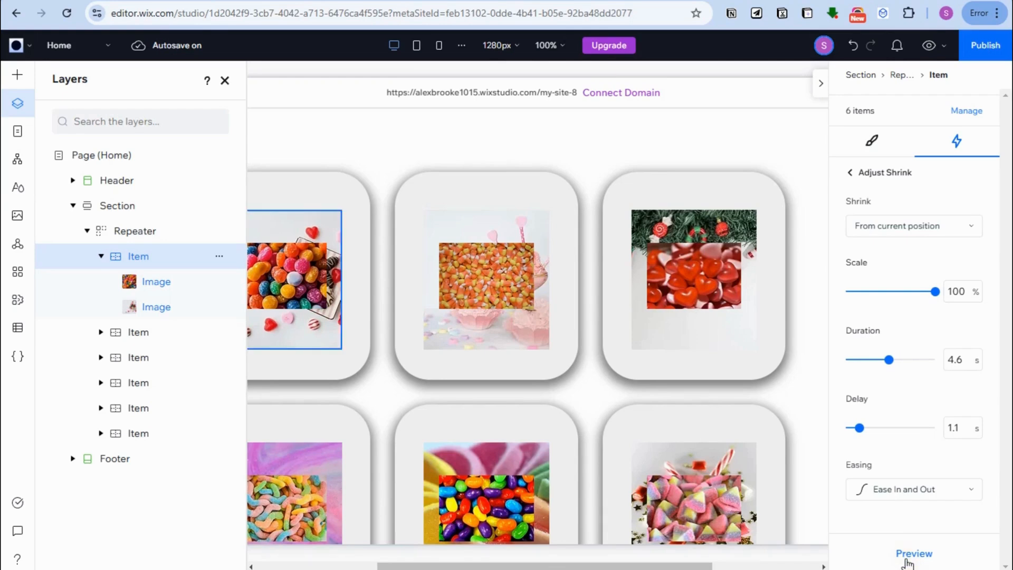
click(915, 555)
Set the Shrink scale to 60%, preview the animation and lengthen its delay slightly
click(899, 292)
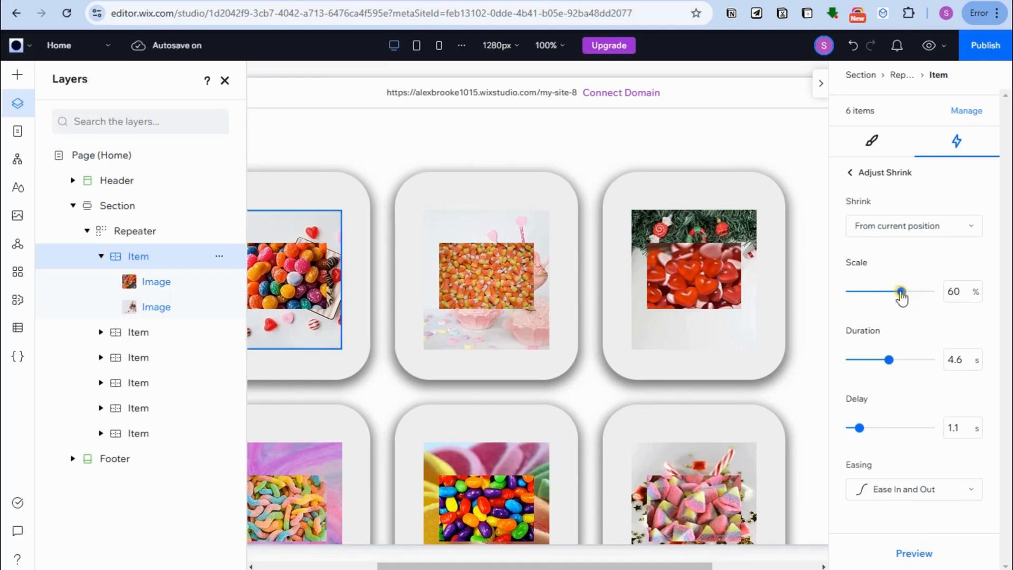
click(915, 558)
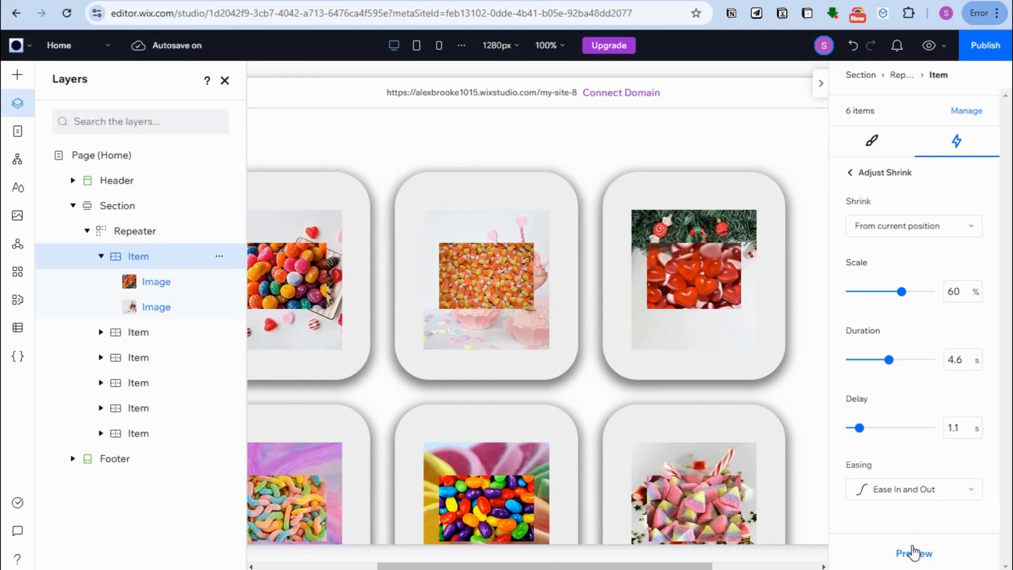
drag(859, 426, 866, 430)
Add a Twist hover animation to the first card's background image, triggered on the image itself
click(153, 308)
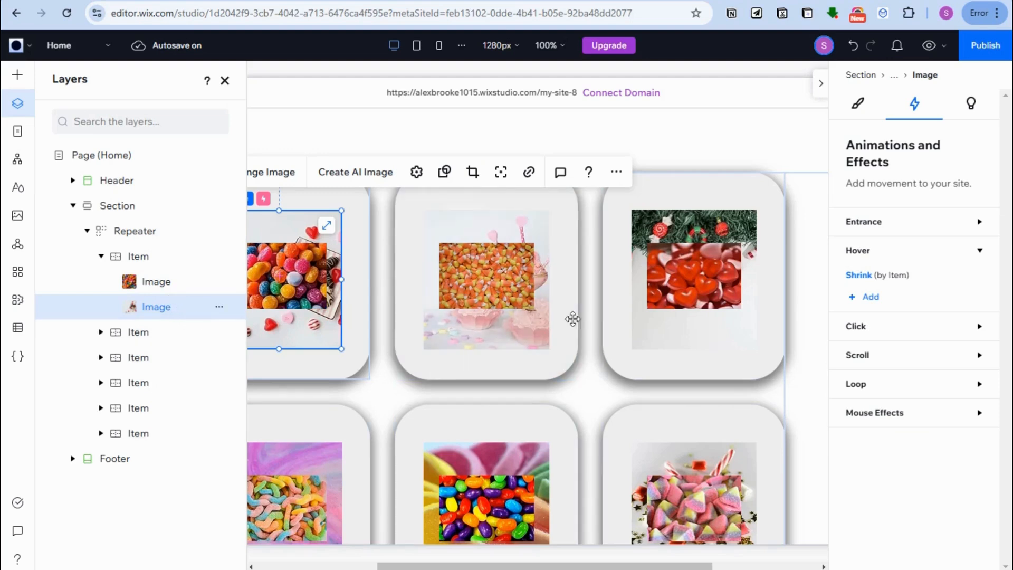
click(882, 253)
click(882, 253)
click(871, 299)
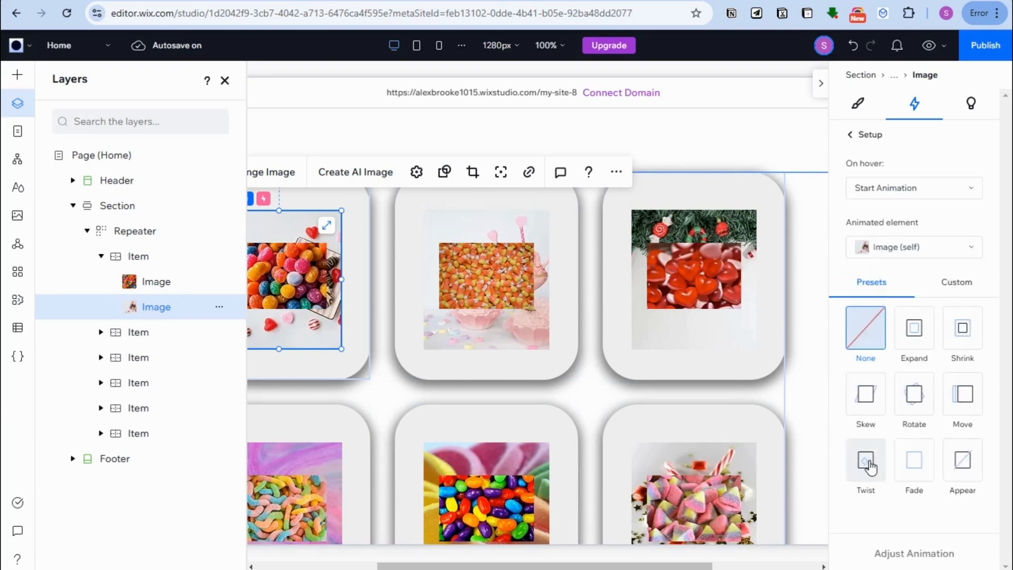
click(867, 462)
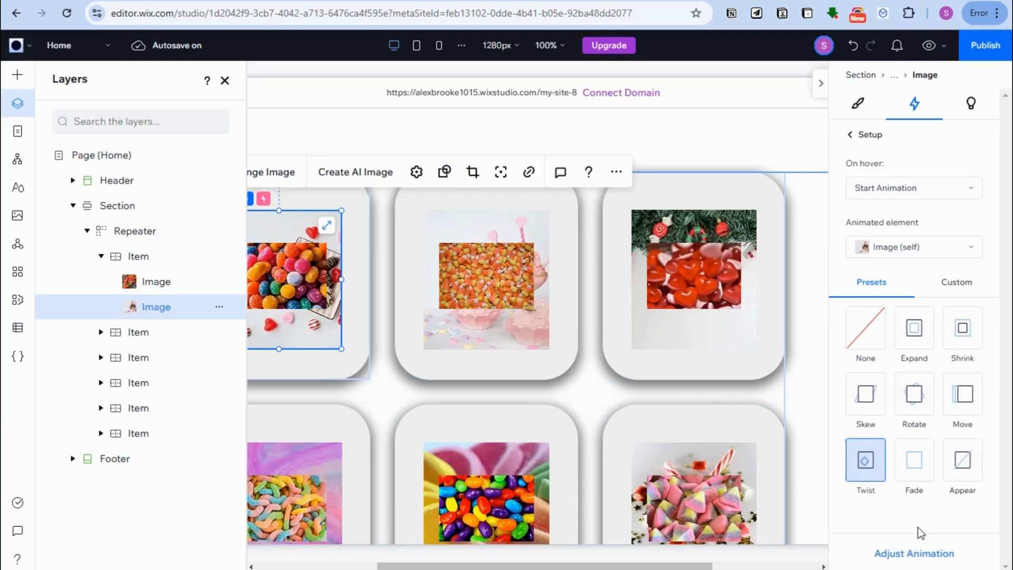
Adjust the Twist animation by increasing its angle slightly and reducing its scale
click(914, 553)
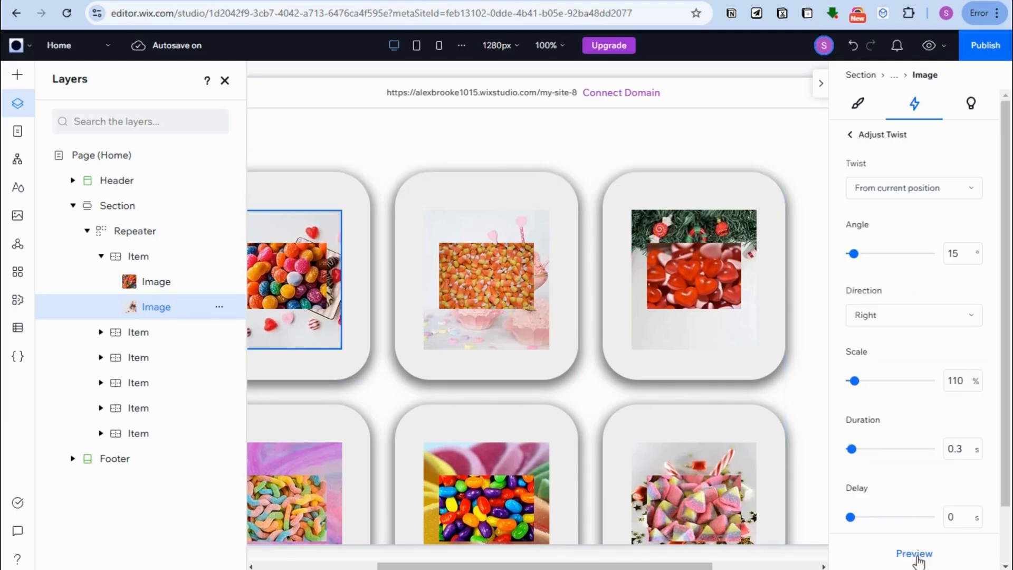
drag(854, 254, 858, 255)
drag(858, 381, 850, 381)
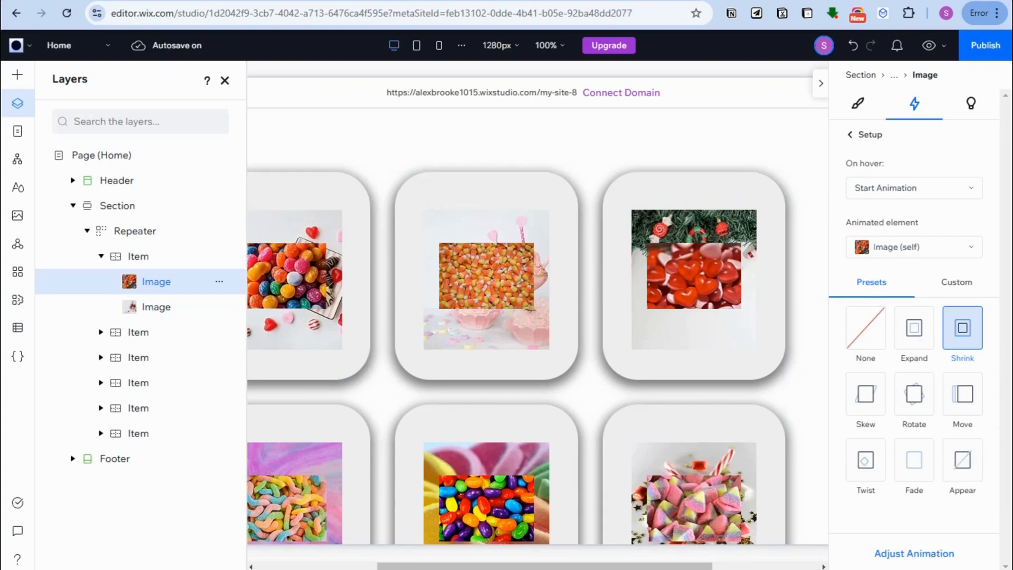
Preview the site and test the hover animations on the cards in both rows
click(317, 241)
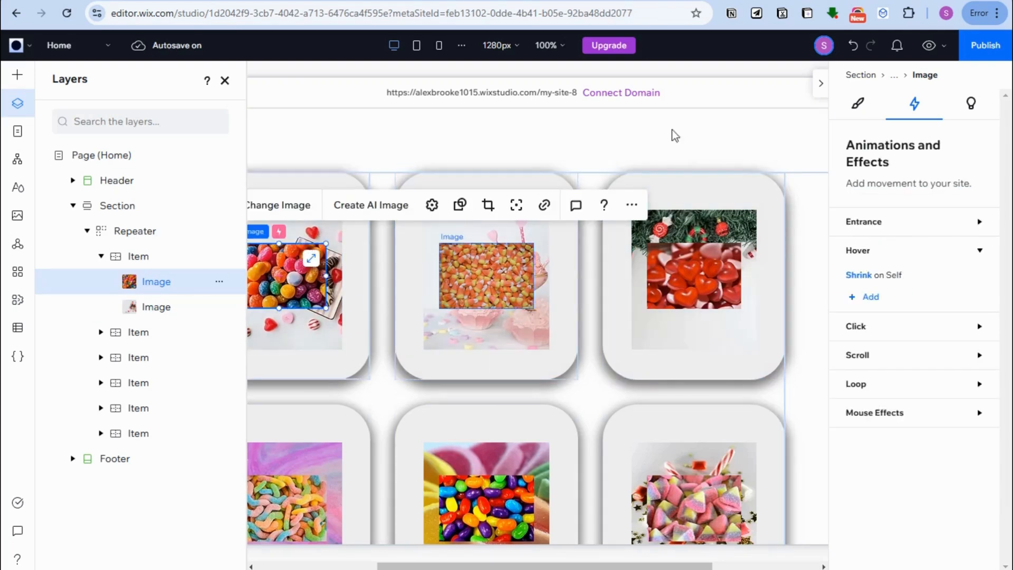
click(484, 149)
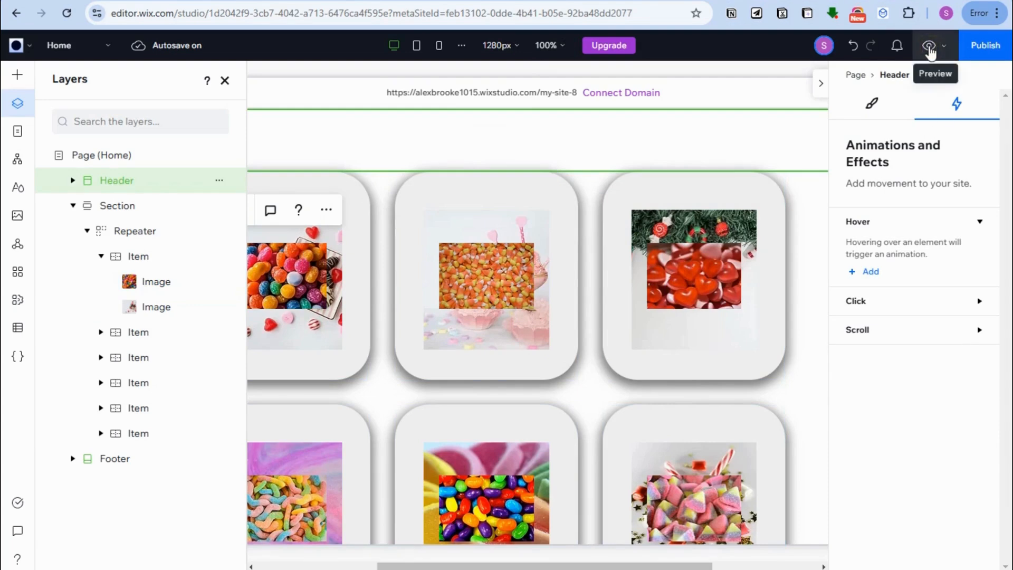
click(930, 47)
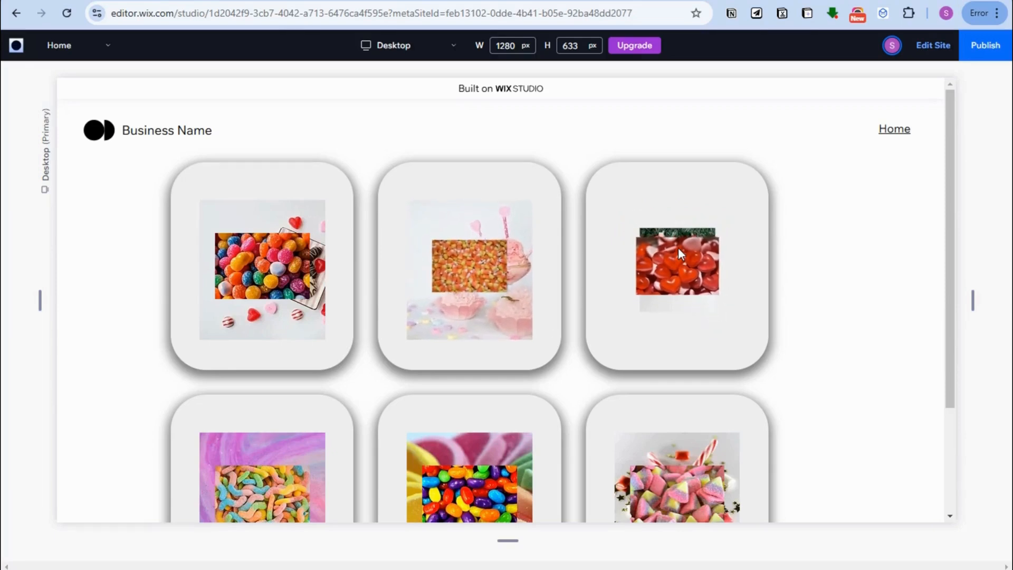
scroll(285, 438, down, 3)
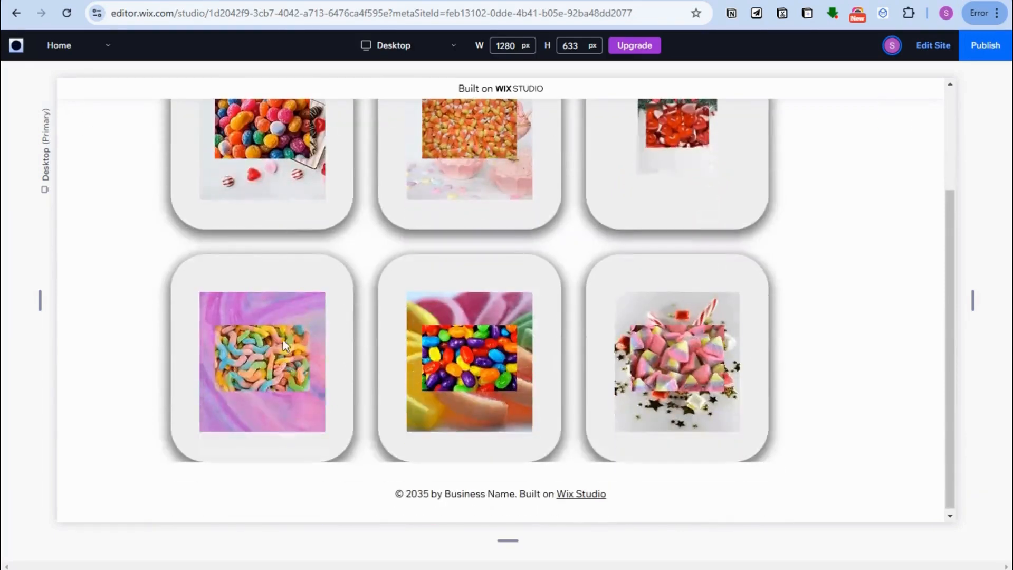